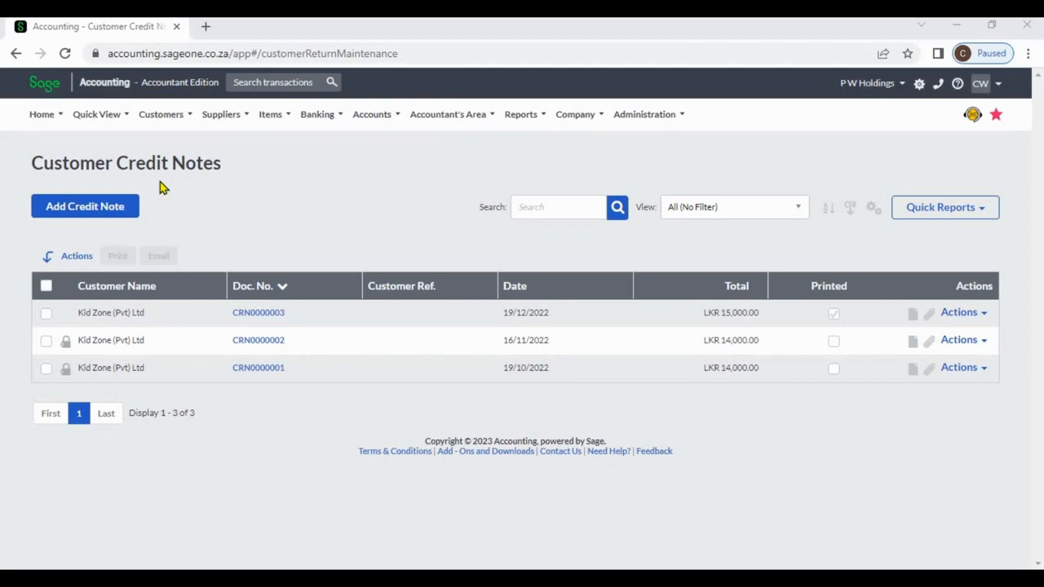
# Step: Start a new customer credit note for the customer Wings For World
pyautogui.click(161, 116)
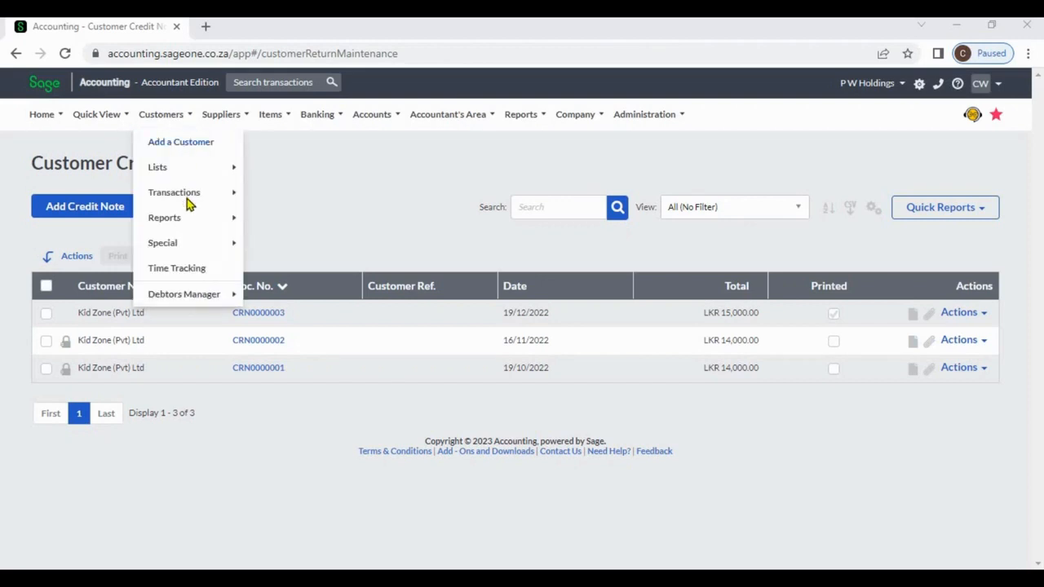
pyautogui.moveTo(186, 202)
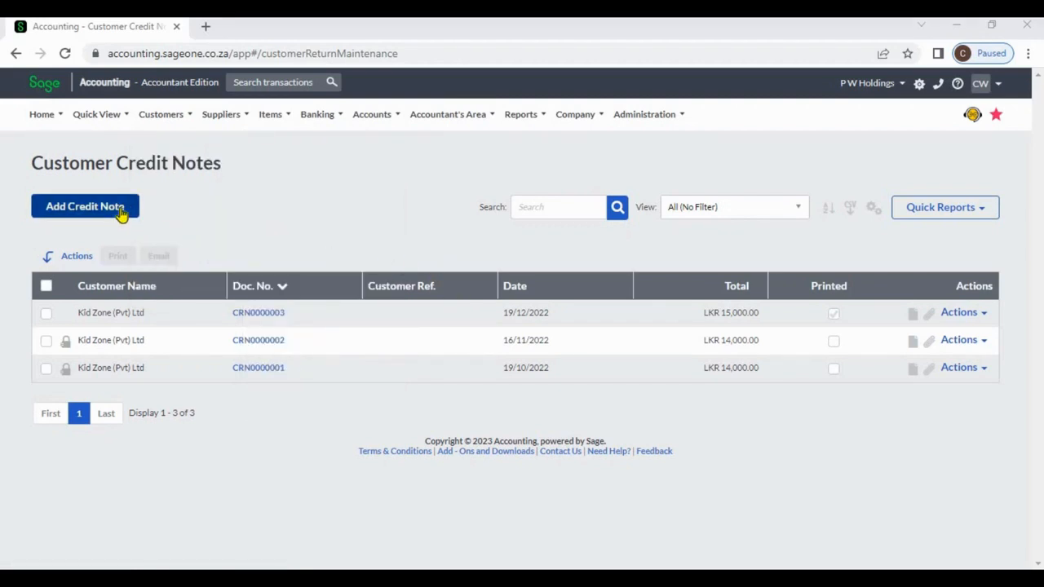
pyautogui.click(120, 213)
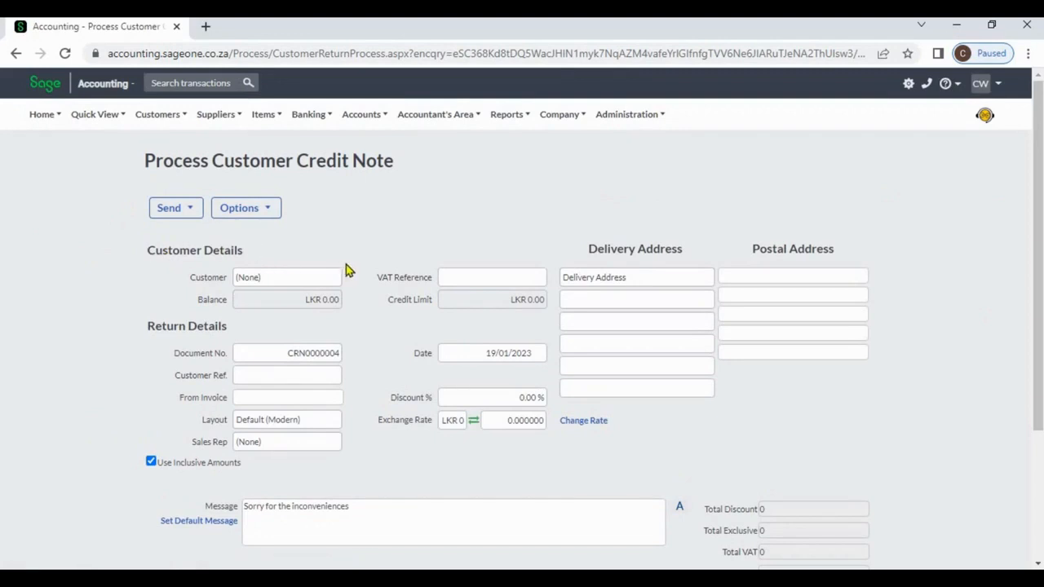
pyautogui.click(344, 279)
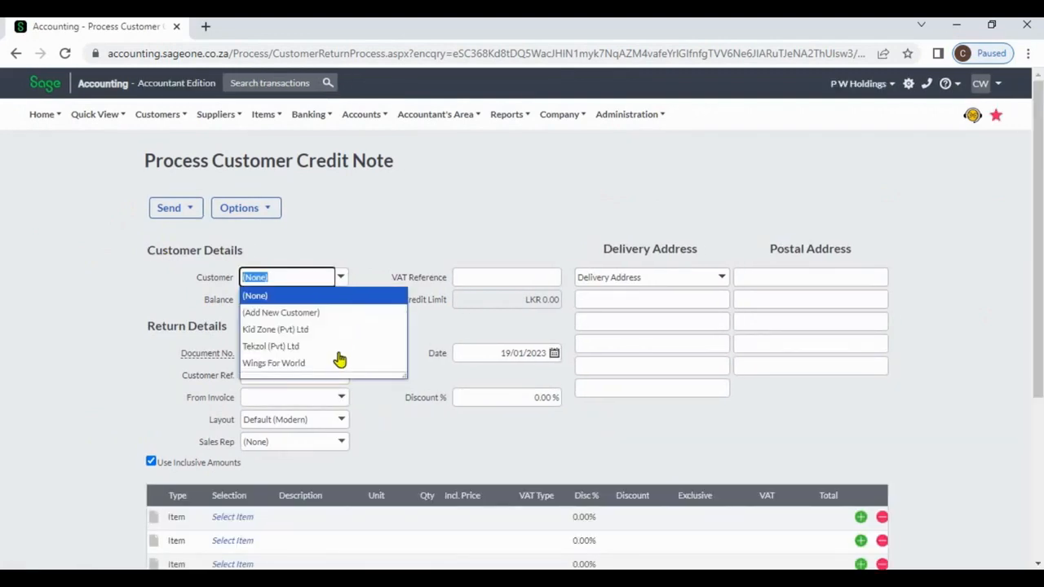
pyautogui.press('Return')
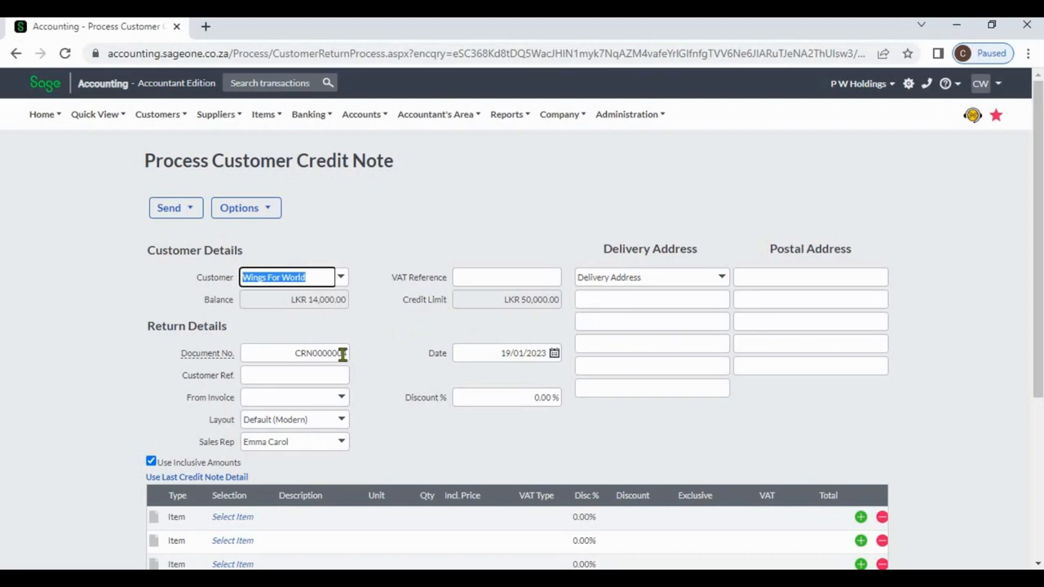
# Step: Add item SBCA, Sage Business Cloud Accounting, to the credit note's first line and check the totals
pyautogui.moveTo(220, 356)
pyautogui.click(574, 119)
pyautogui.scroll(-2, 367, 402)
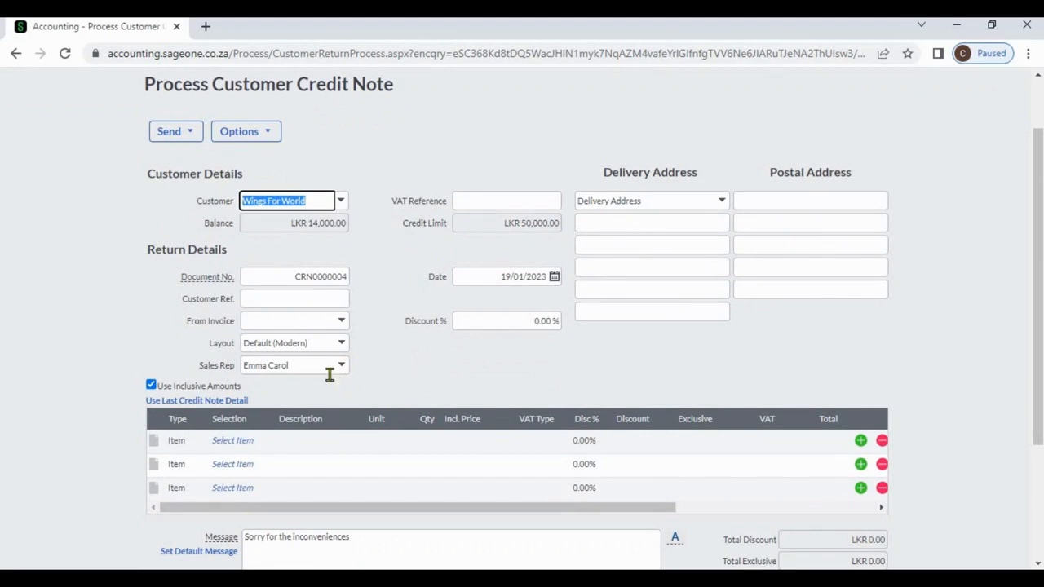
pyautogui.click(250, 440)
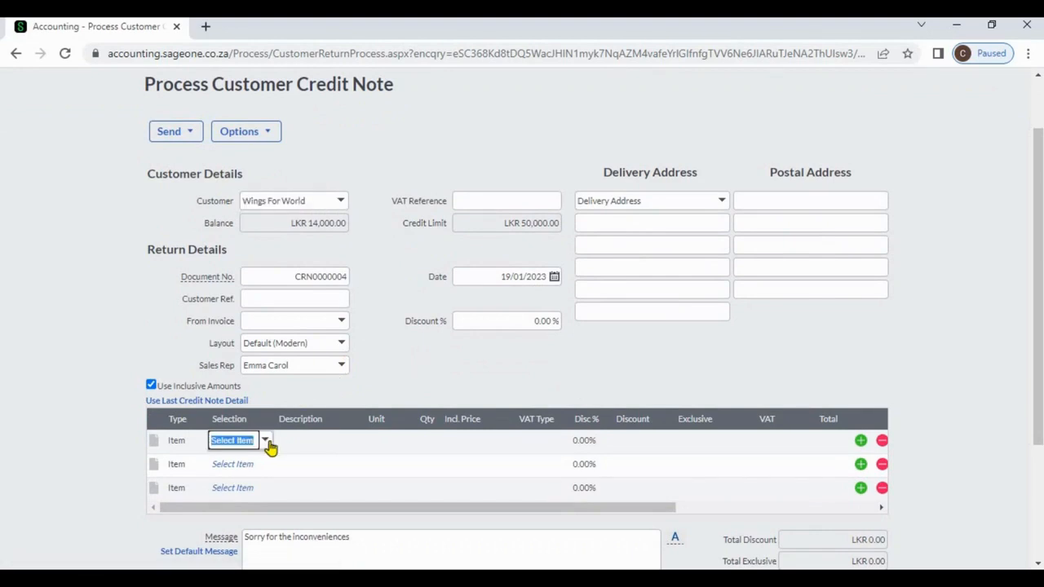
pyautogui.click(266, 441)
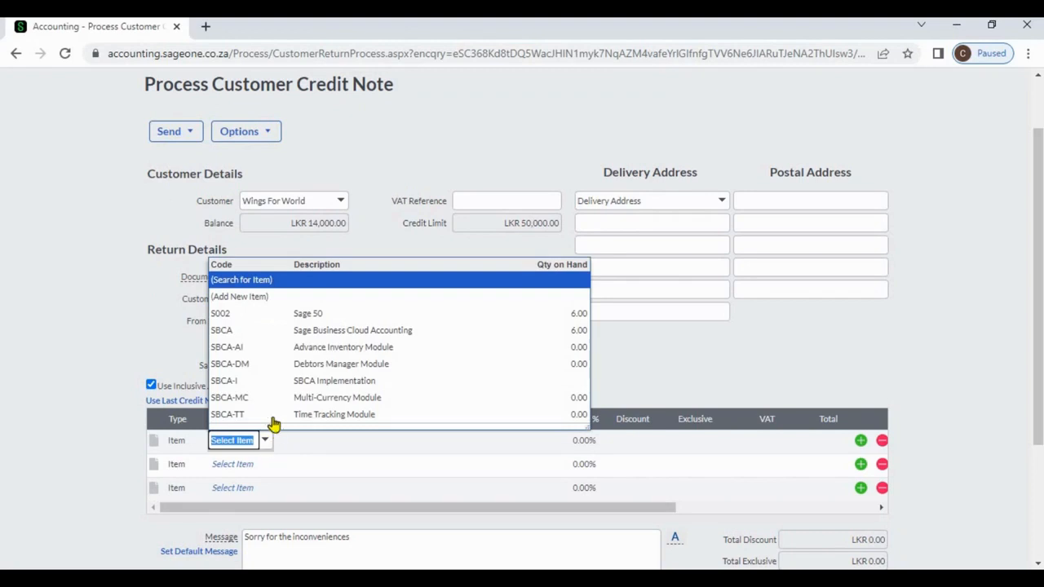
pyautogui.click(296, 331)
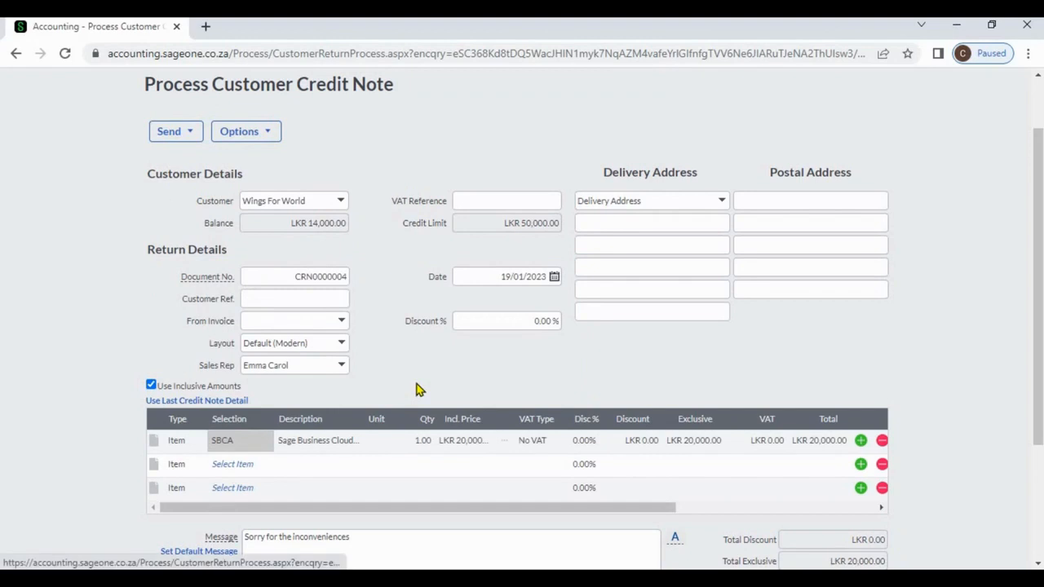
pyautogui.scroll(-1, 415, 392)
pyautogui.scroll(-1, 416, 392)
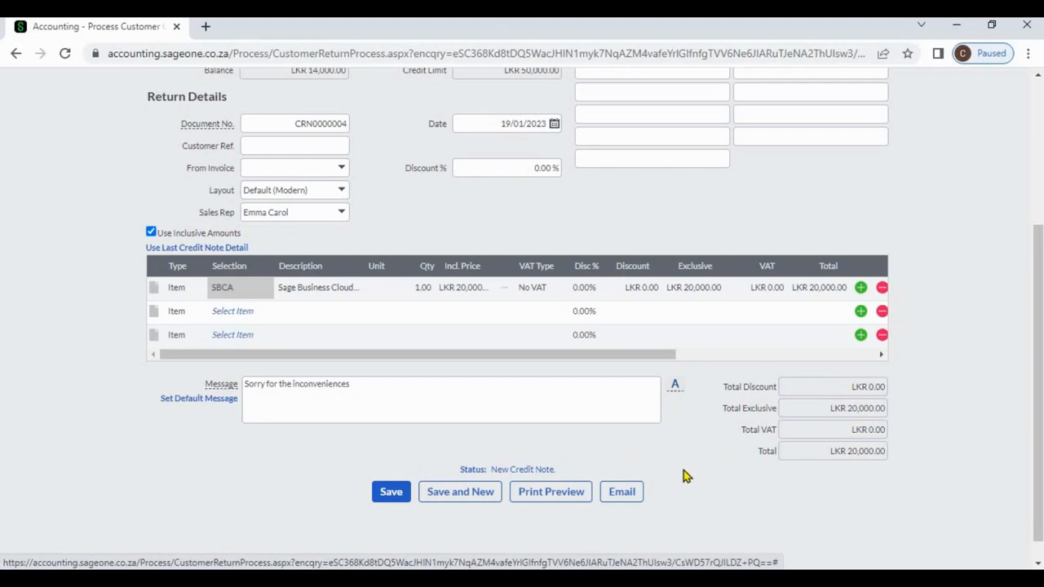
# Step: Link the credit note to invoice INV0000004 and delete the S002 line brought in from it
pyautogui.scroll(1, 683, 476)
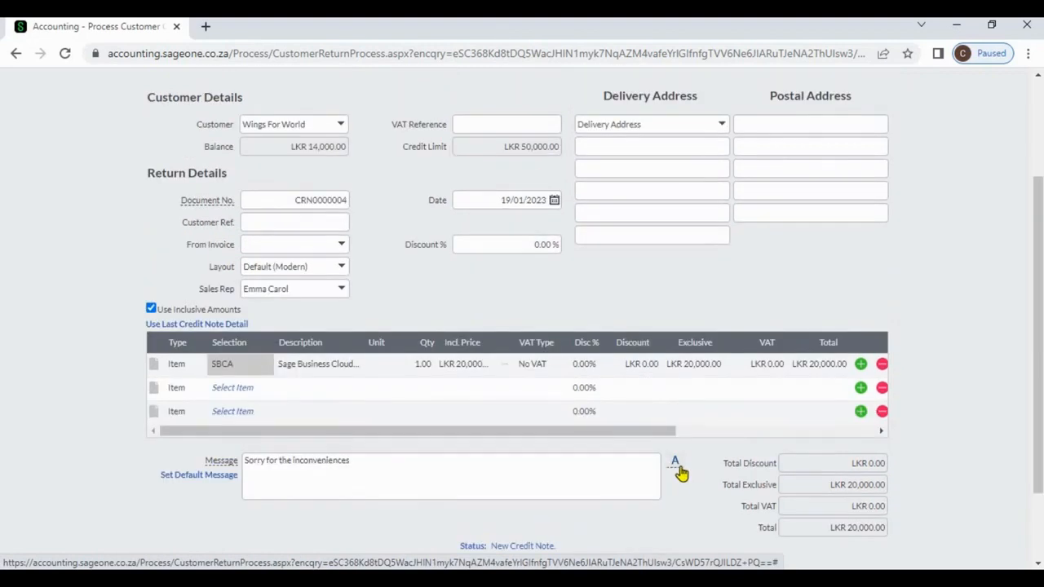
pyautogui.click(341, 247)
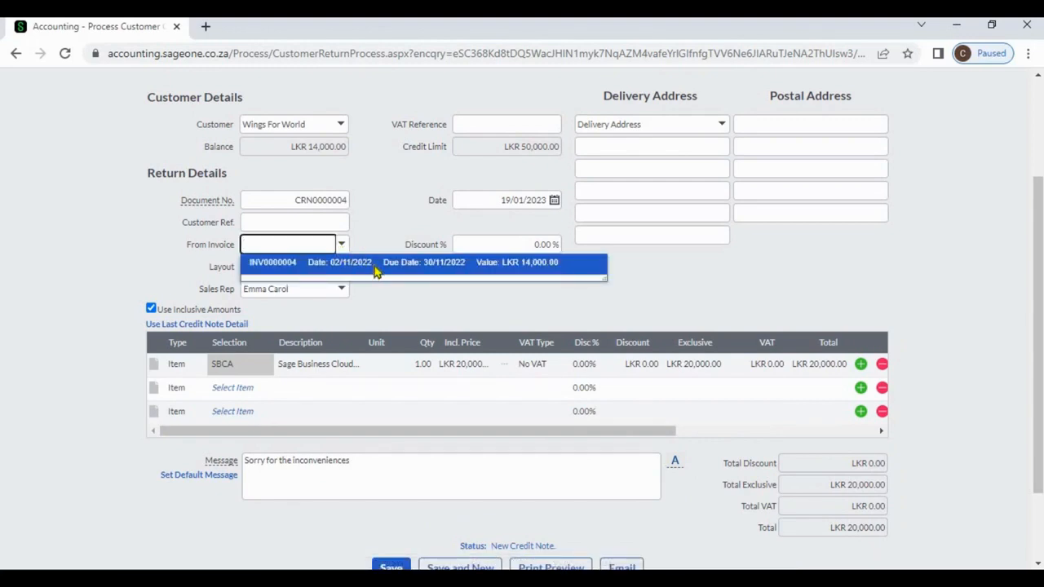
pyautogui.click(375, 269)
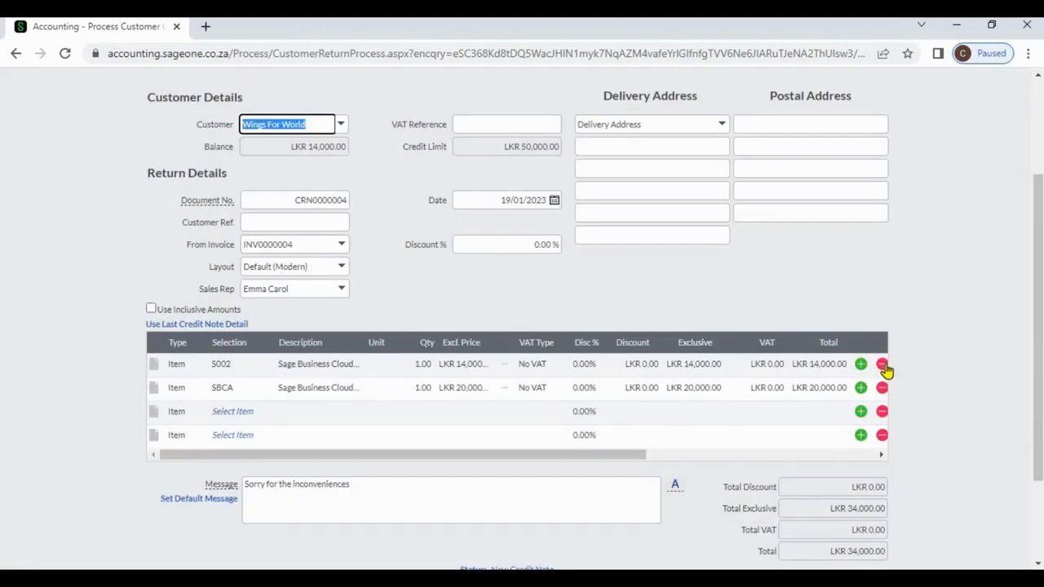
pyautogui.click(881, 363)
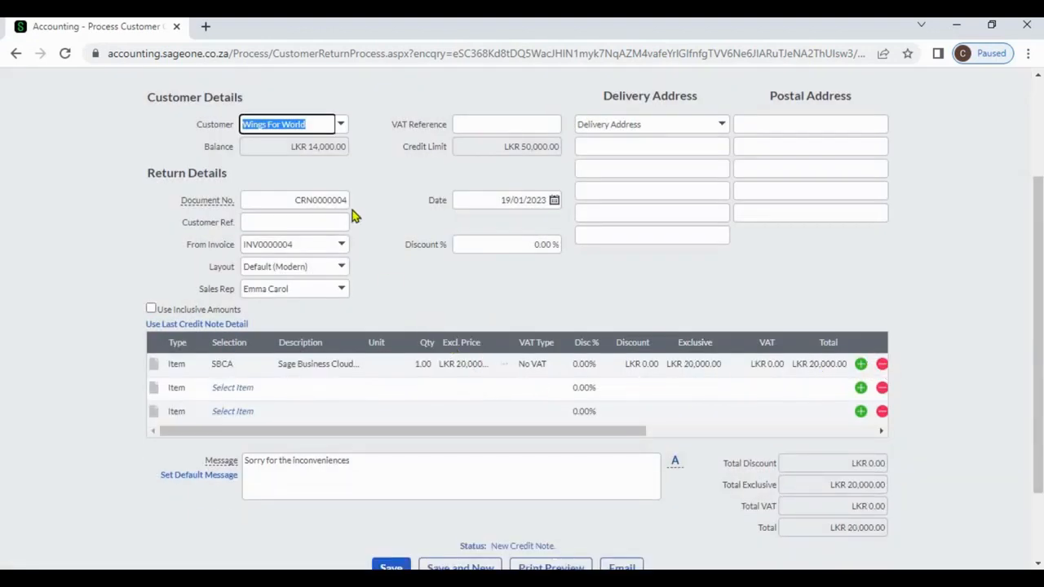
# Step: Change the credit note's customer to Kid Zone (Pvt) Ltd and remove the remaining SBCA item line
pyautogui.click(343, 126)
pyautogui.click(323, 179)
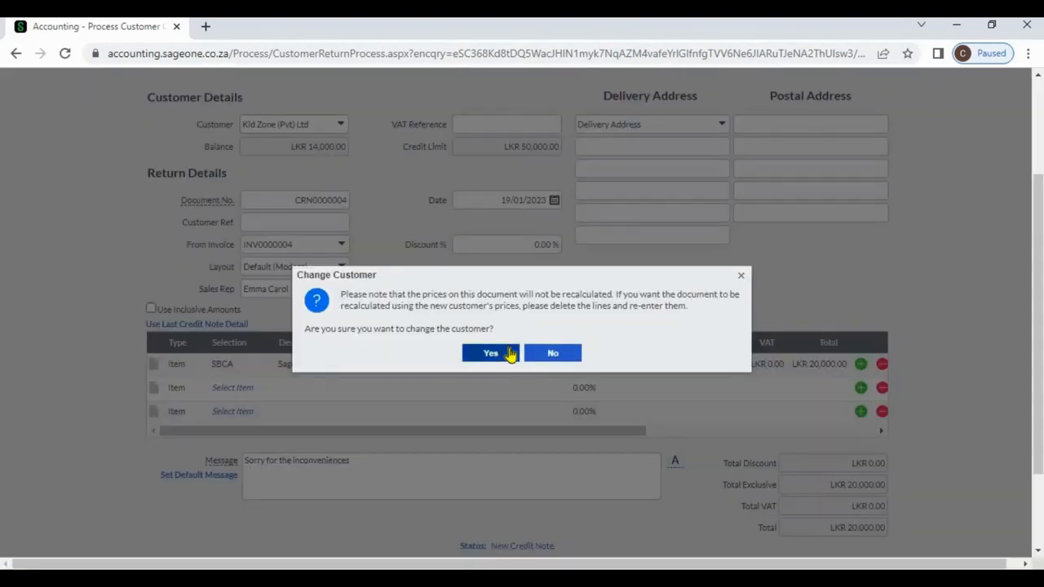
pyautogui.click(508, 353)
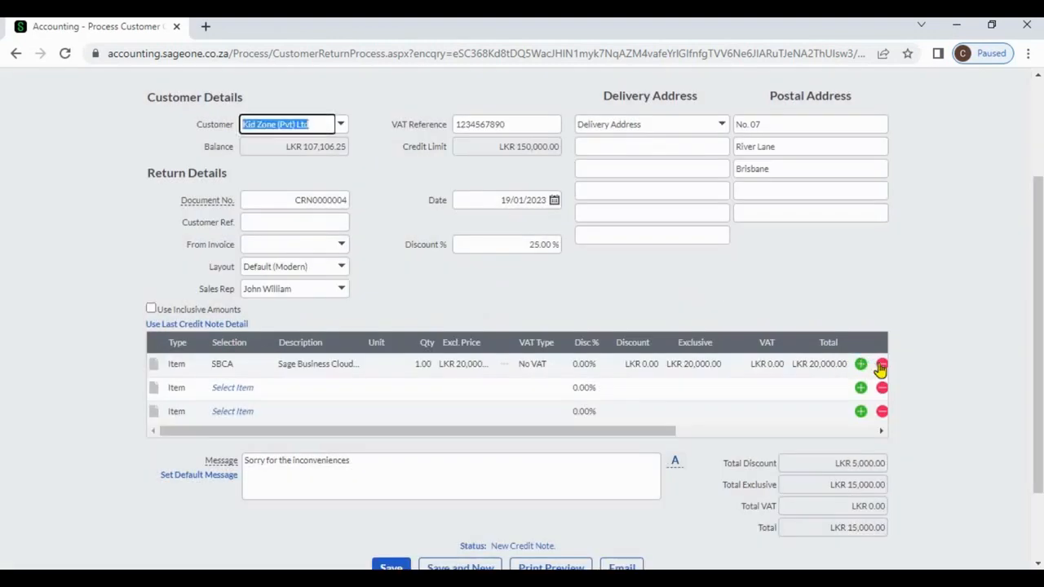
pyautogui.click(882, 363)
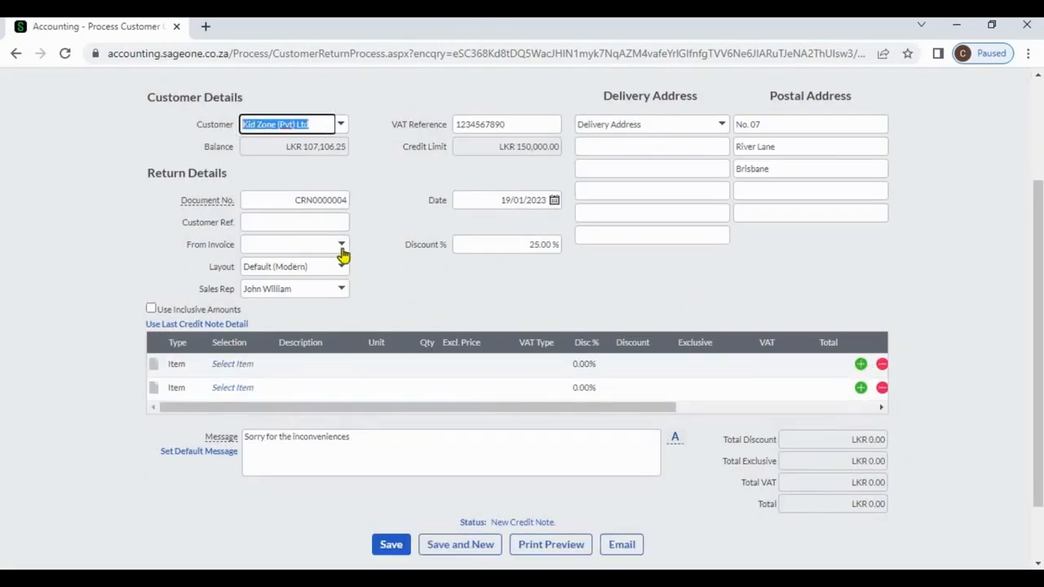
# Step: Fill the Kid Zone (Pvt) Ltd credit note from invoice INV0000016
pyautogui.click(343, 245)
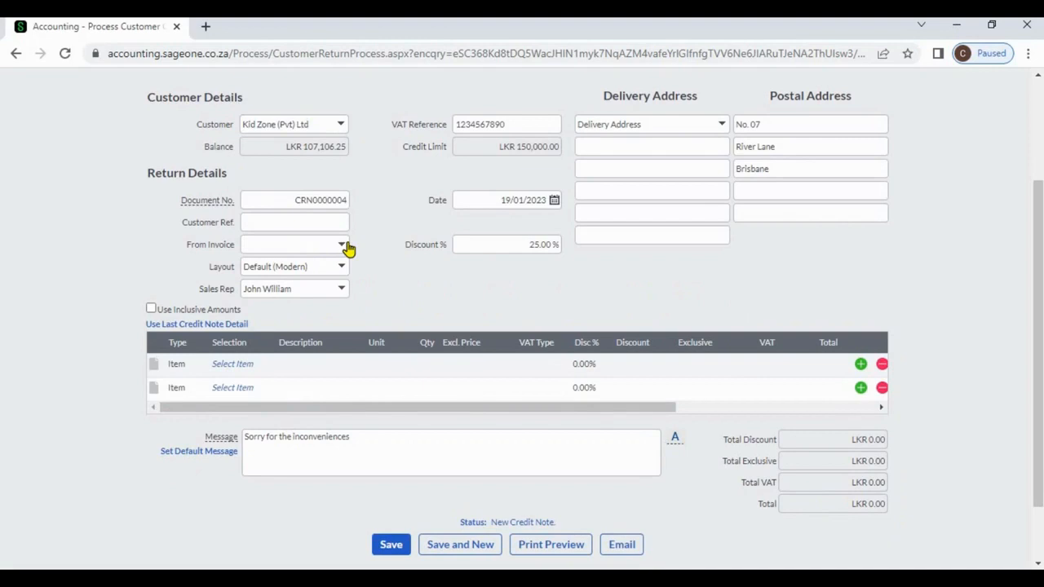
pyautogui.click(362, 295)
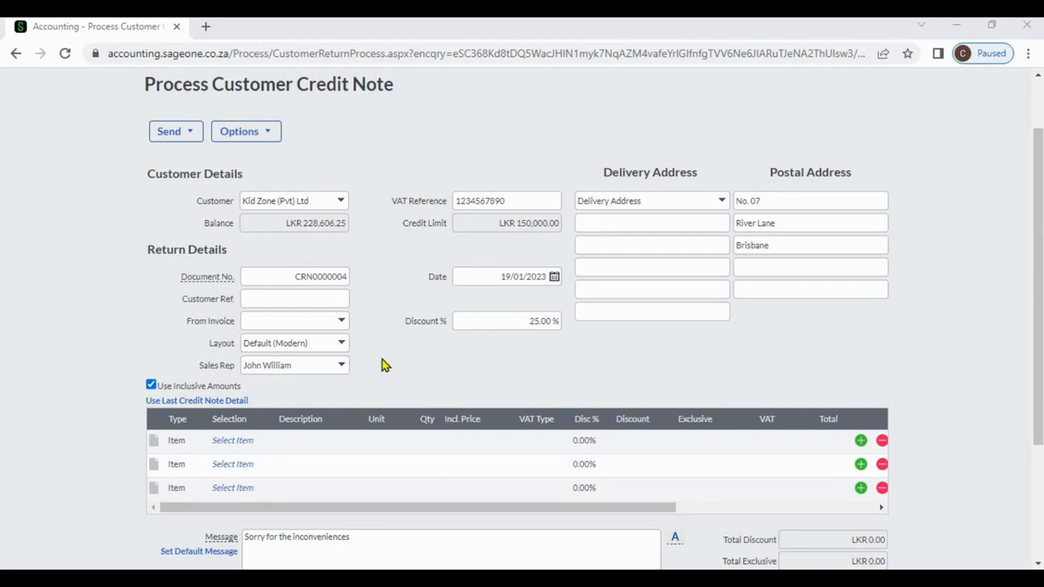
pyautogui.click(341, 327)
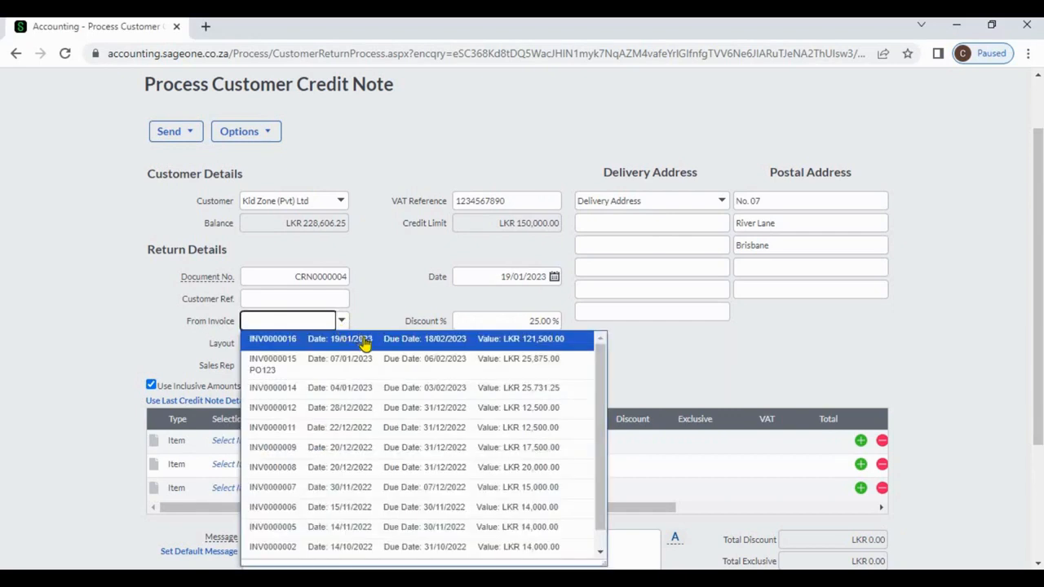
pyautogui.click(365, 341)
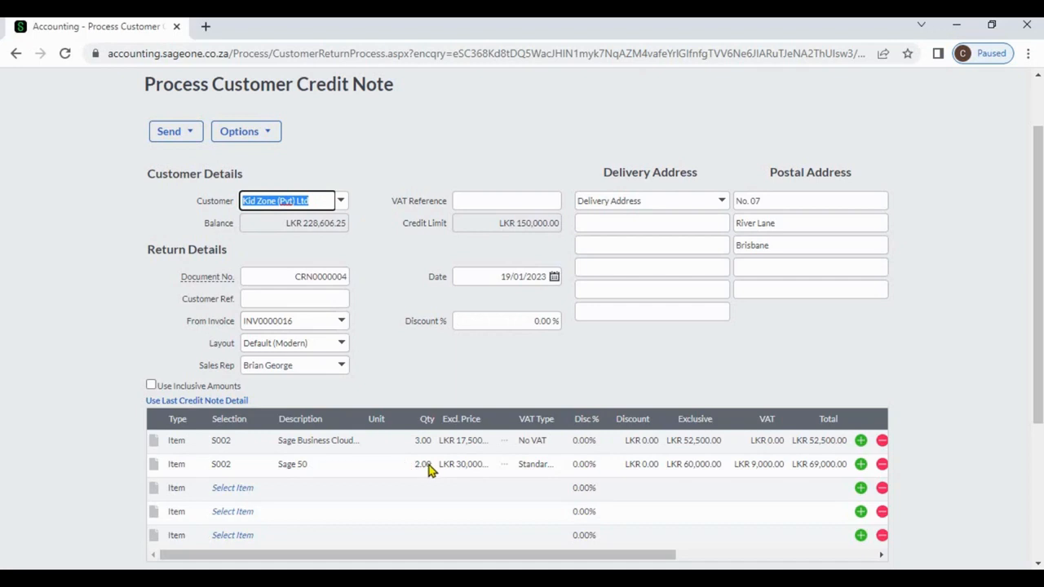
# Step: Delete the Sage Business Cloud line, set the Sage 50 quantity to 1 and review the credit note's details and totals
pyautogui.click(881, 441)
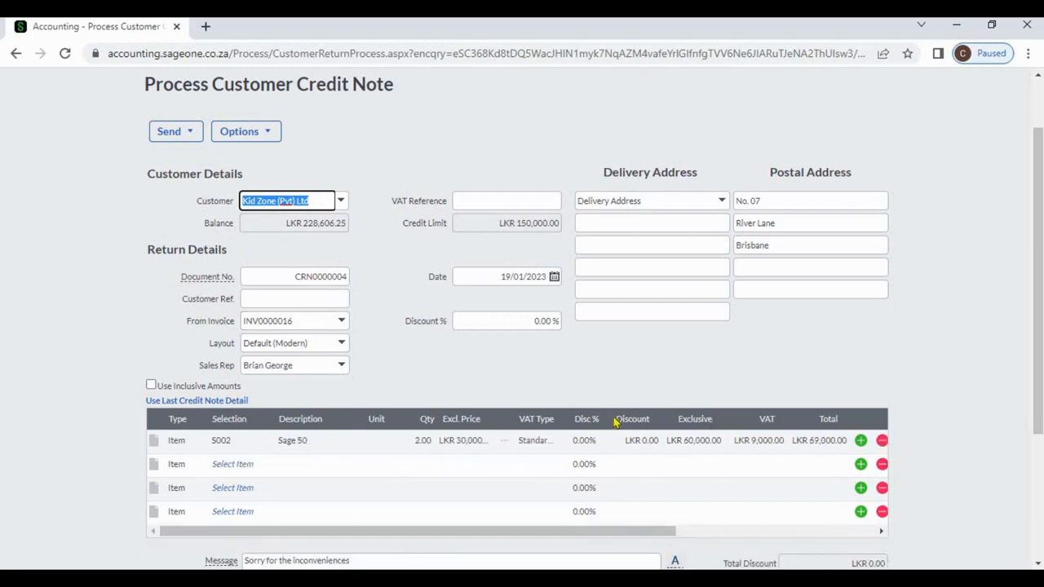
pyautogui.click(424, 440)
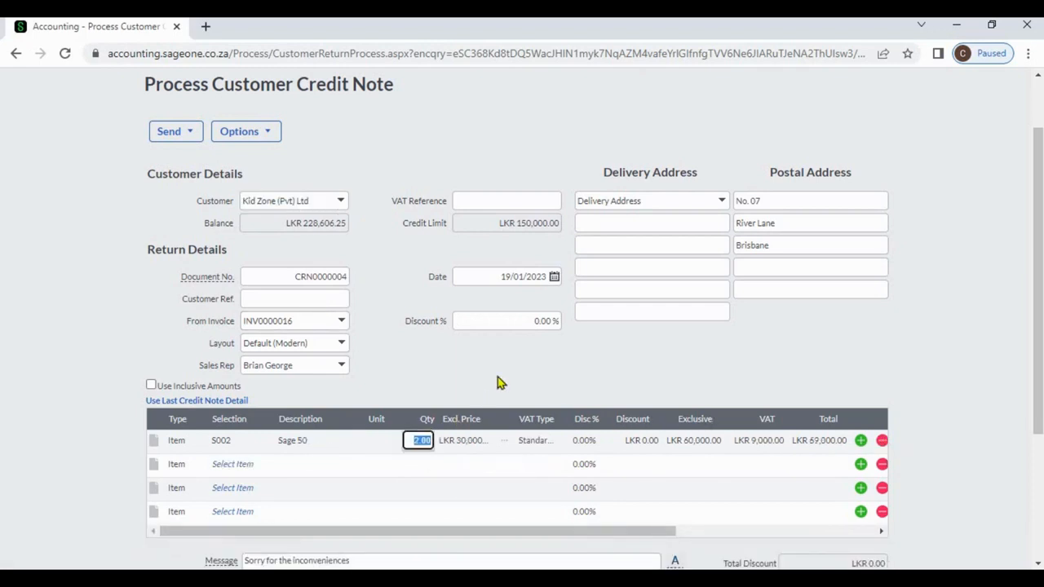
pyautogui.press('BackSpace')
pyautogui.write('1')
pyautogui.press('Tab')
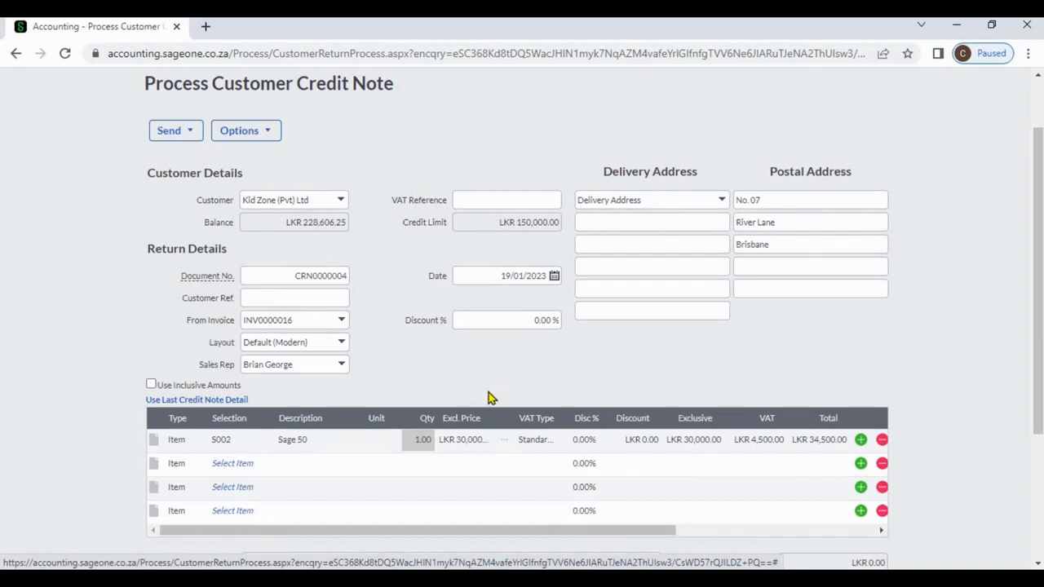
pyautogui.scroll(-1, 489, 397)
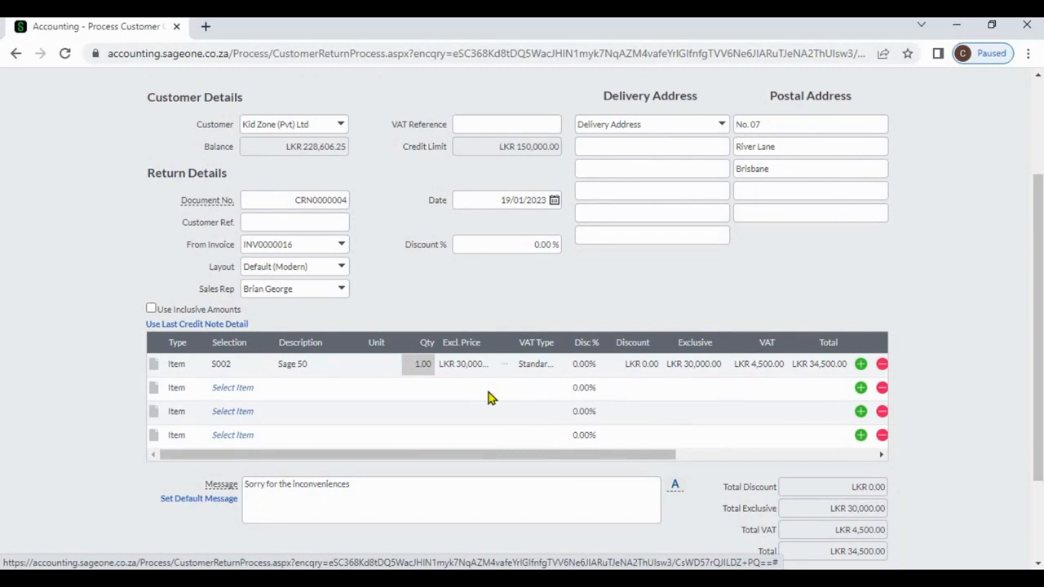
pyautogui.scroll(1, 488, 397)
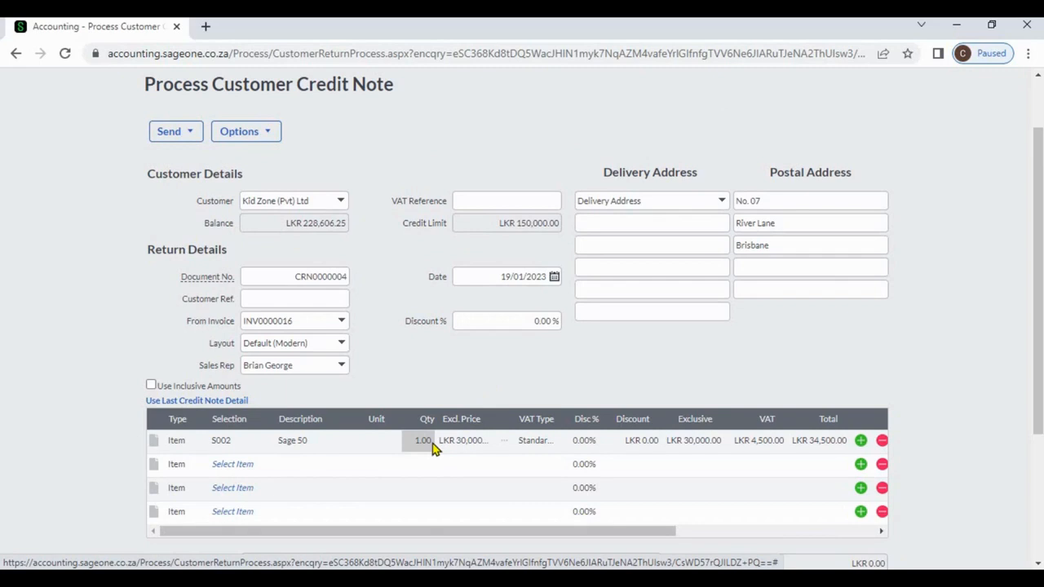
pyautogui.scroll(-3, 432, 449)
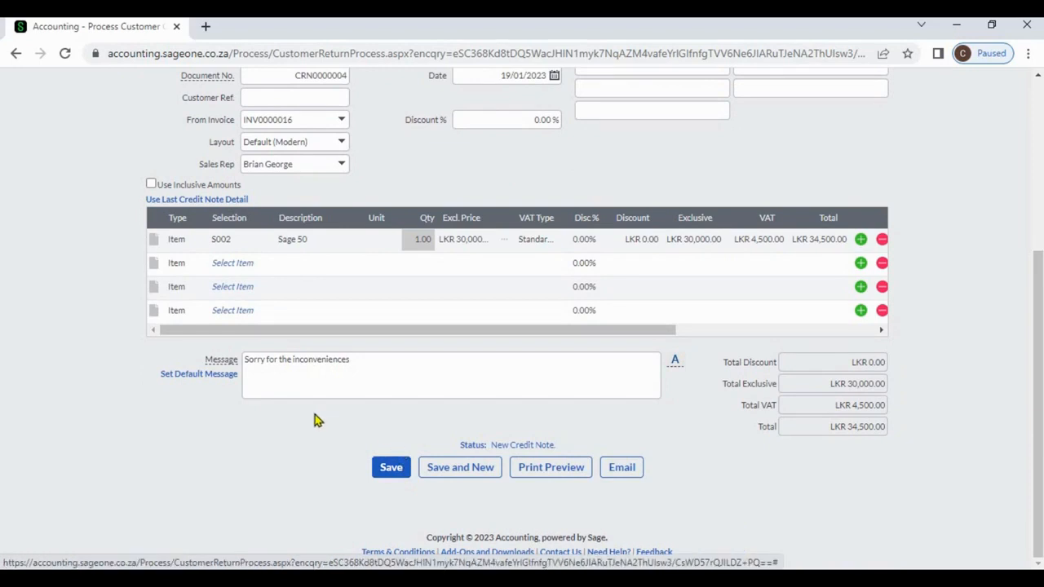
pyautogui.scroll(4, 315, 414)
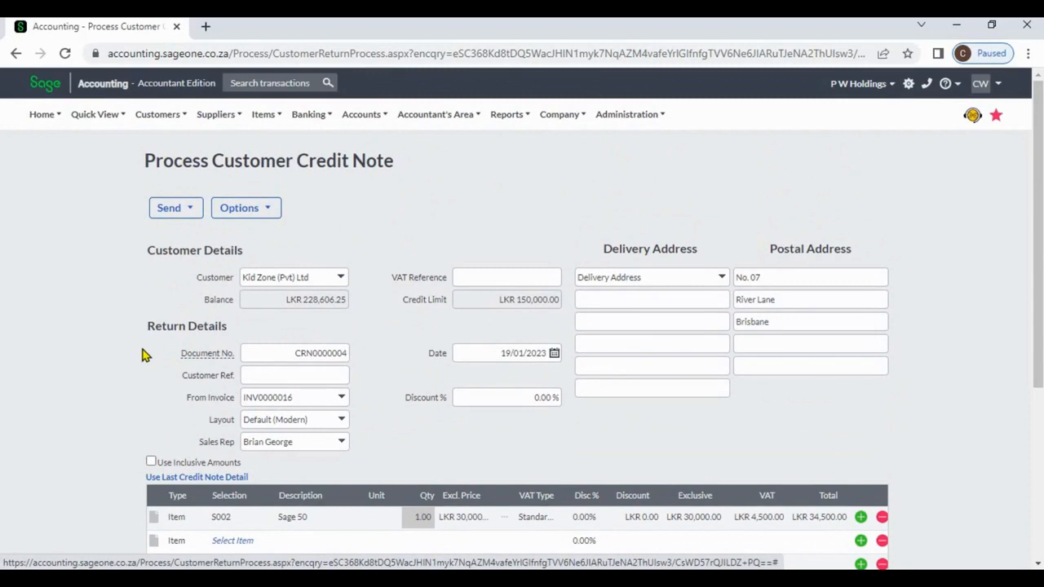
# Step: Leave the unsaved credit note and open the list of customer tax invoices
pyautogui.click(149, 120)
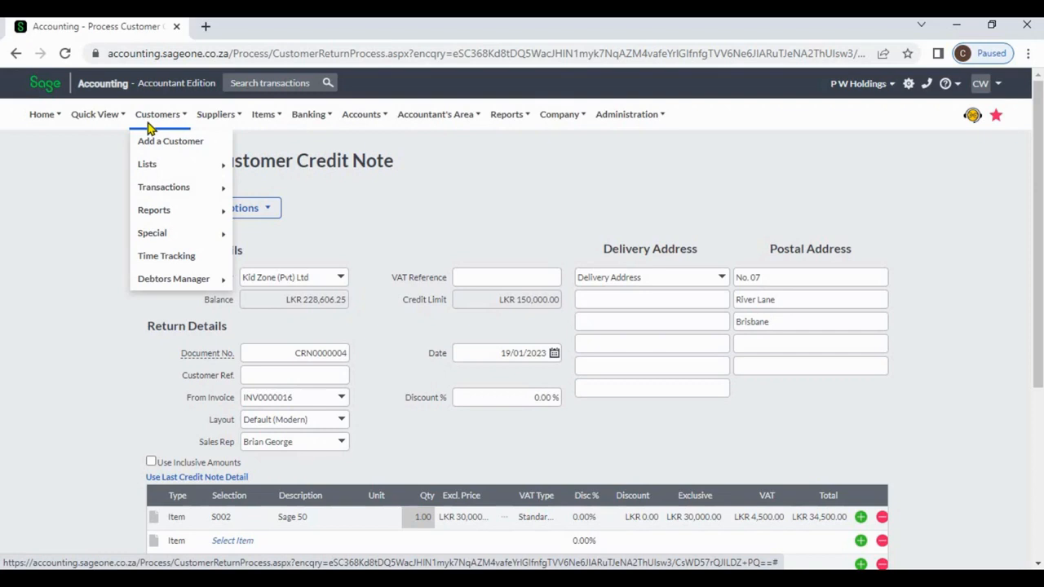
pyautogui.moveTo(168, 190)
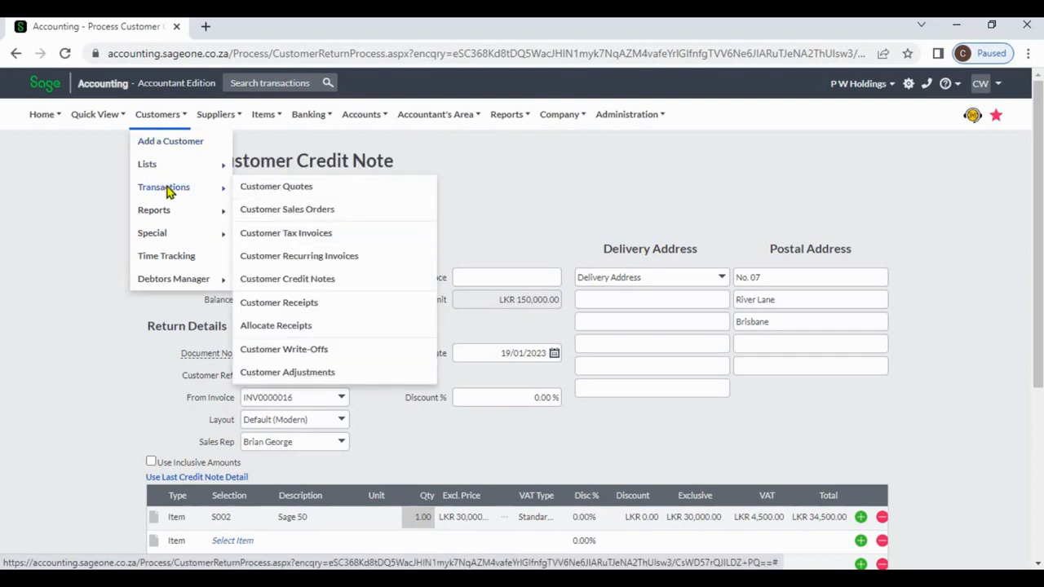
pyautogui.click(333, 234)
pyautogui.click(604, 141)
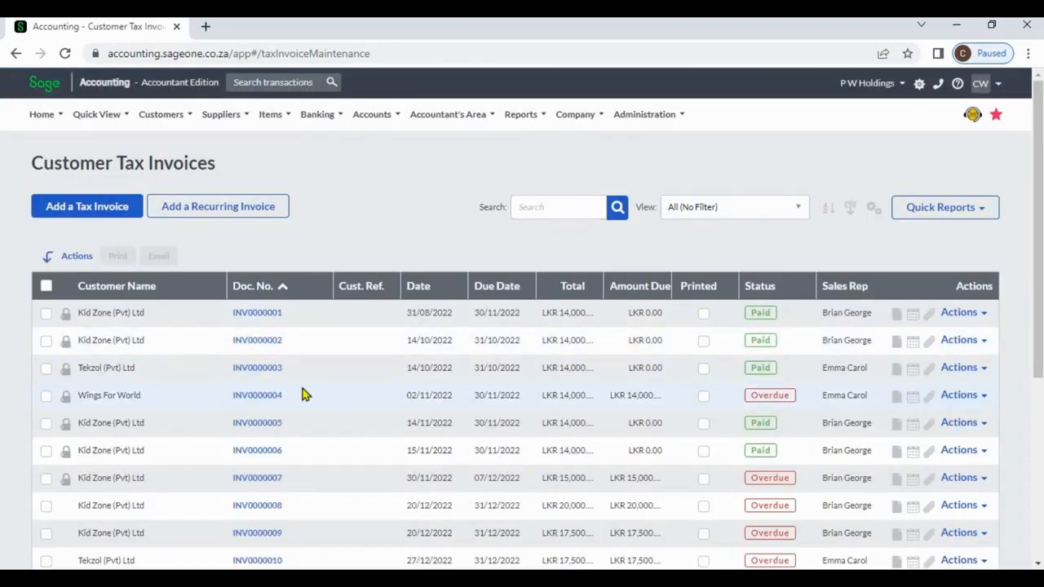
# Step: Create a credit note directly from Kid Zone (Pvt) Ltd invoice INV0000015
pyautogui.scroll(-5, 302, 375)
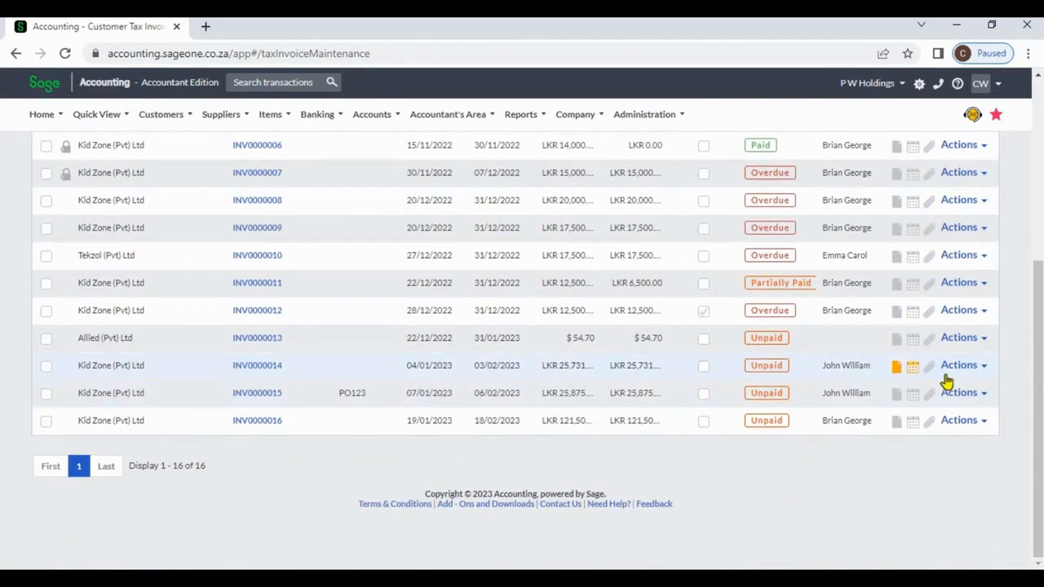
pyautogui.click(983, 397)
pyautogui.scroll(-1, 978, 407)
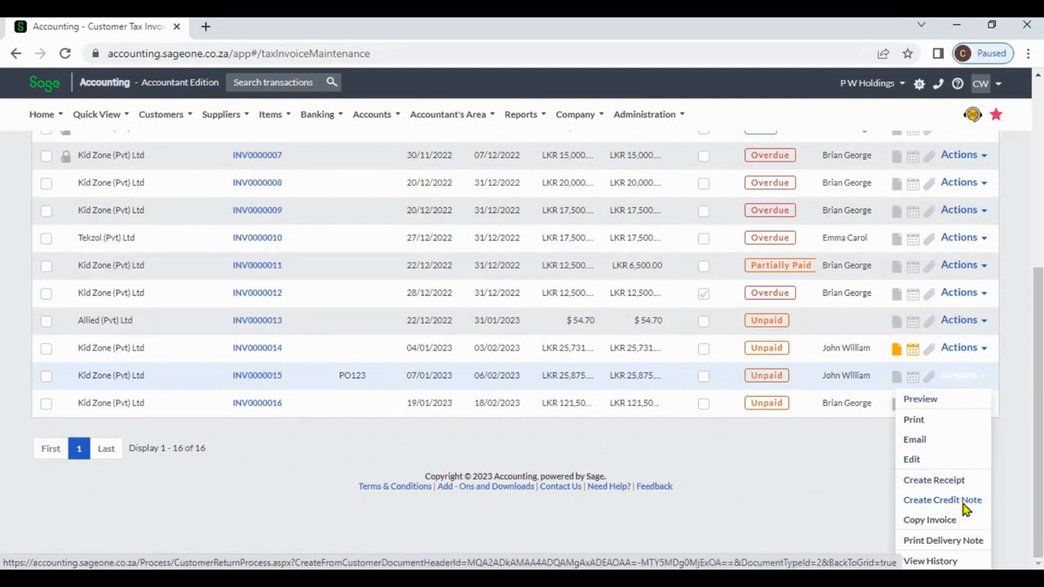
pyautogui.click(962, 500)
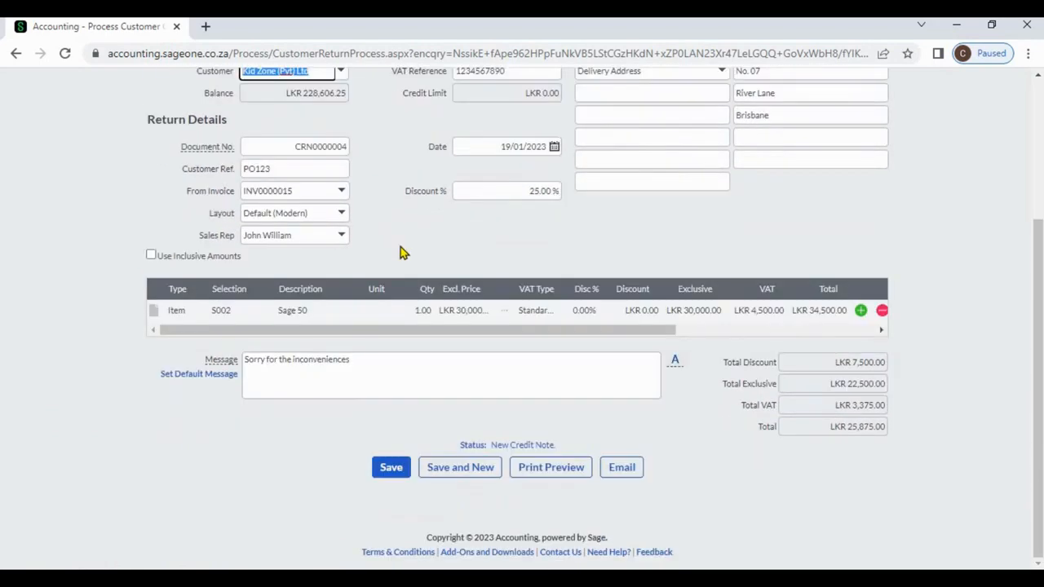
pyautogui.click(392, 225)
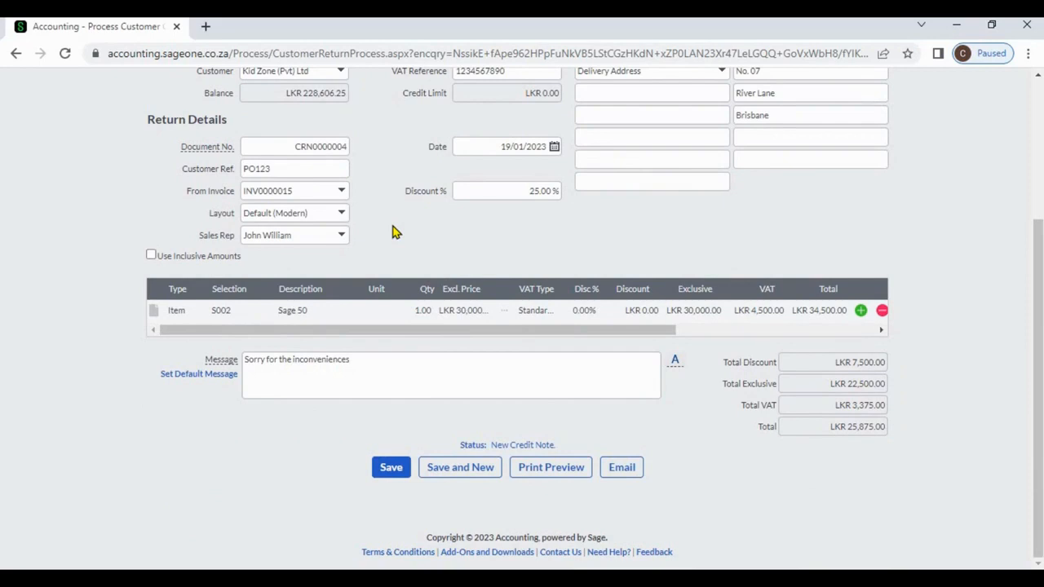
# Step: Review the credit note made from invoice INV0000015 and leave it without saving
pyautogui.scroll(2, 386, 215)
pyautogui.scroll(-2, 385, 212)
pyautogui.click(15, 55)
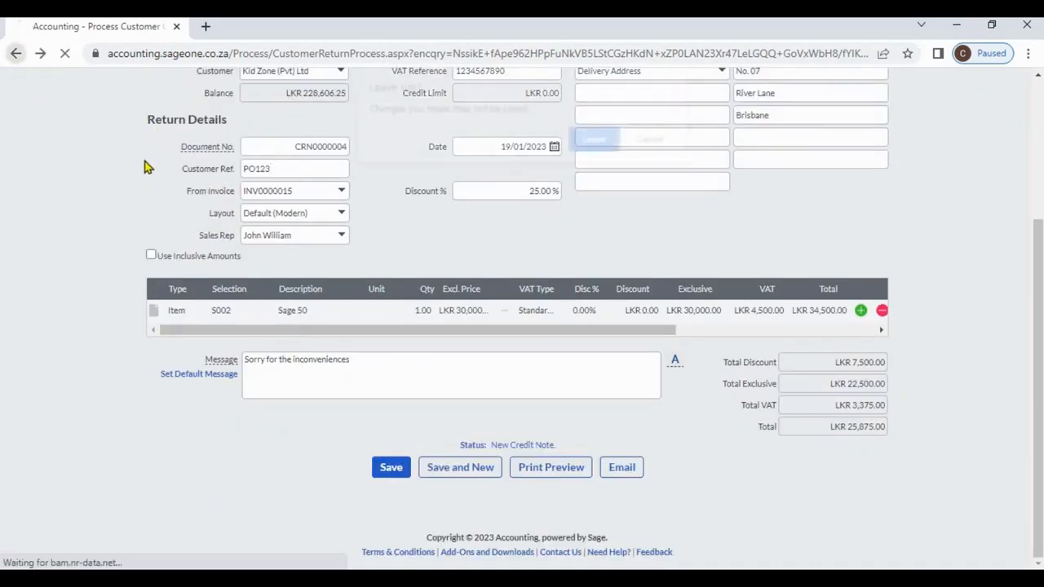
pyautogui.click(583, 145)
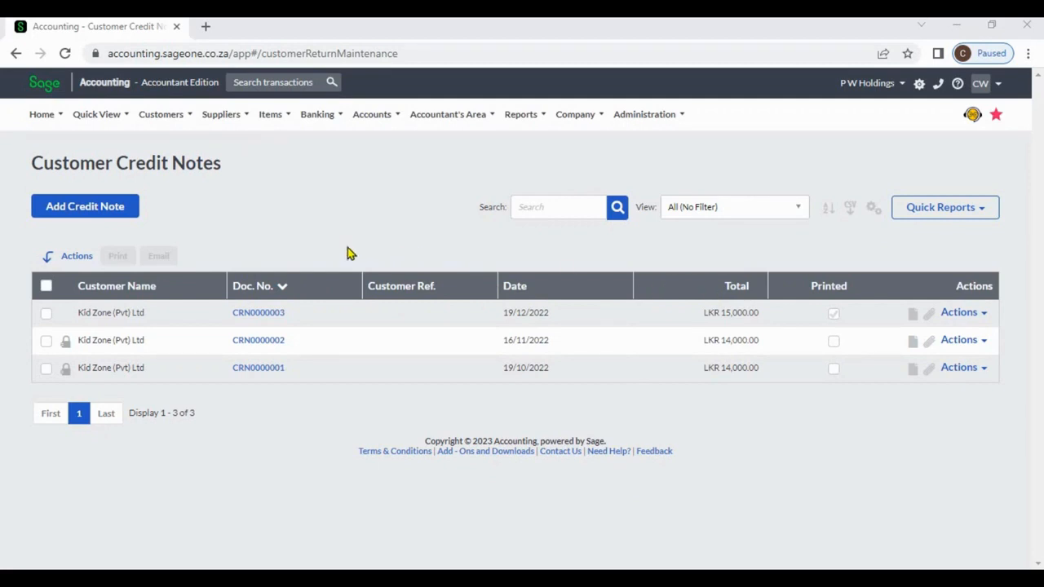
# Step: Select credit notes CRN0000003 and CRN0000002 for batch printing or emailing, and clear the selection
pyautogui.click(46, 318)
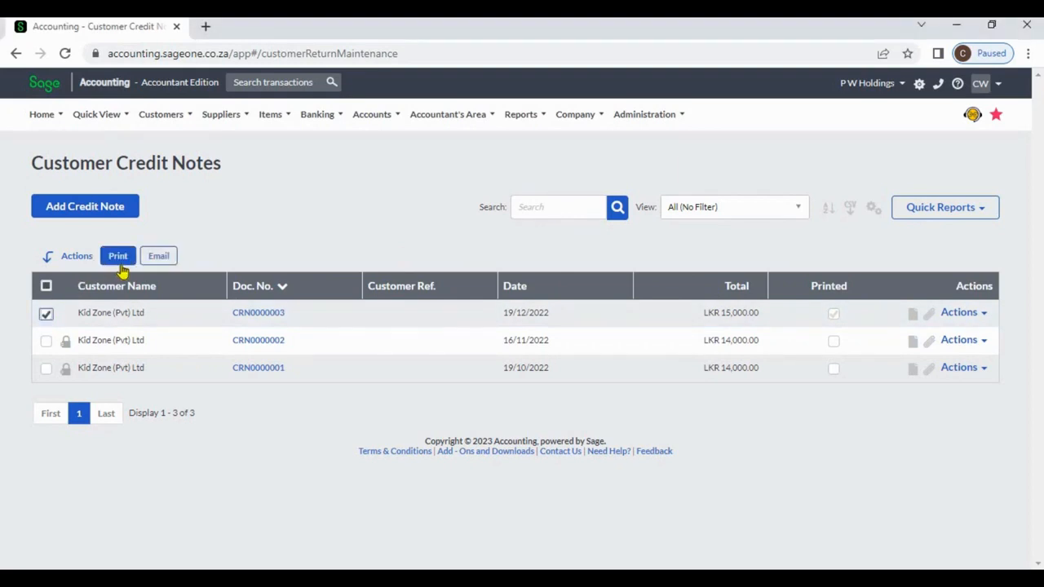
pyautogui.click(45, 343)
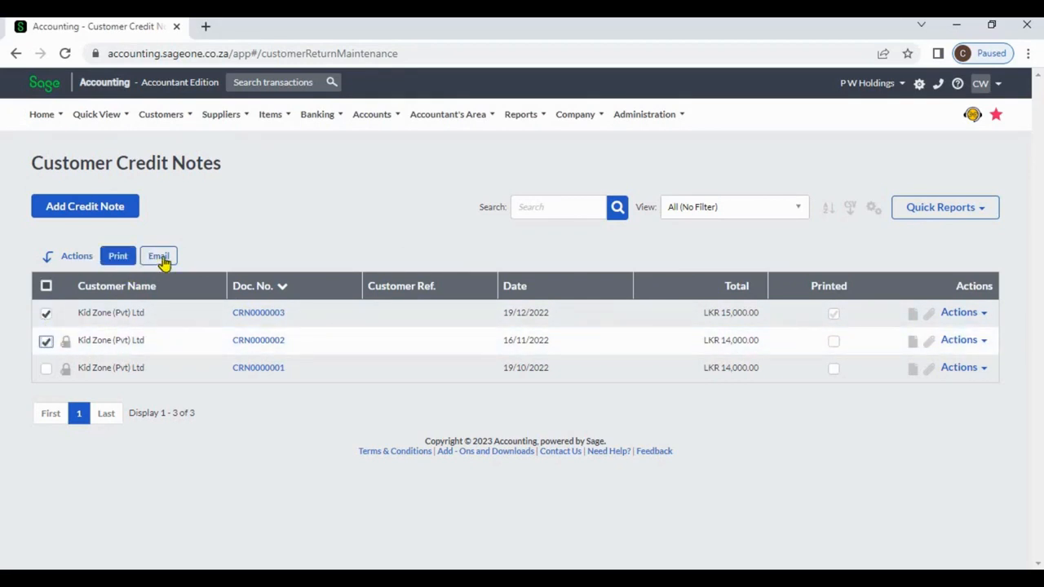
pyautogui.click(46, 314)
pyautogui.click(49, 340)
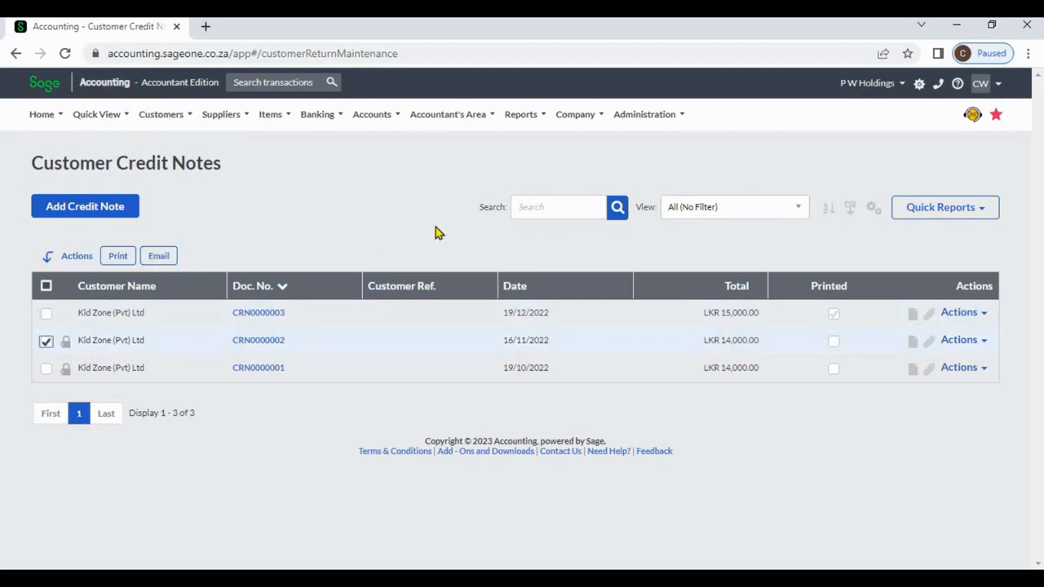
# Step: Search the customer credit notes for 0002 and clear the search to list all of them
pyautogui.click(540, 211)
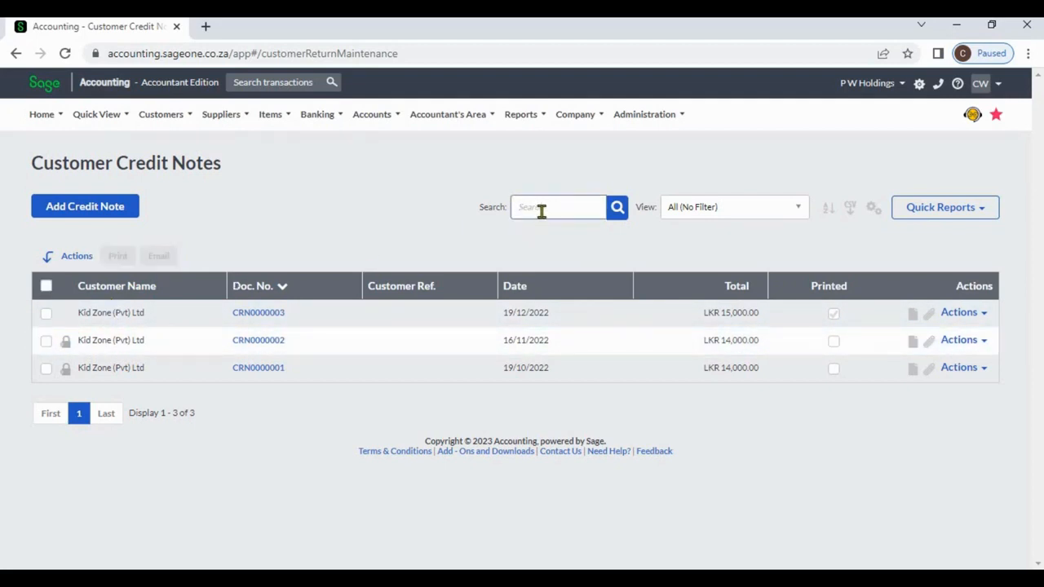
pyautogui.write('0002')
pyautogui.press('Return')
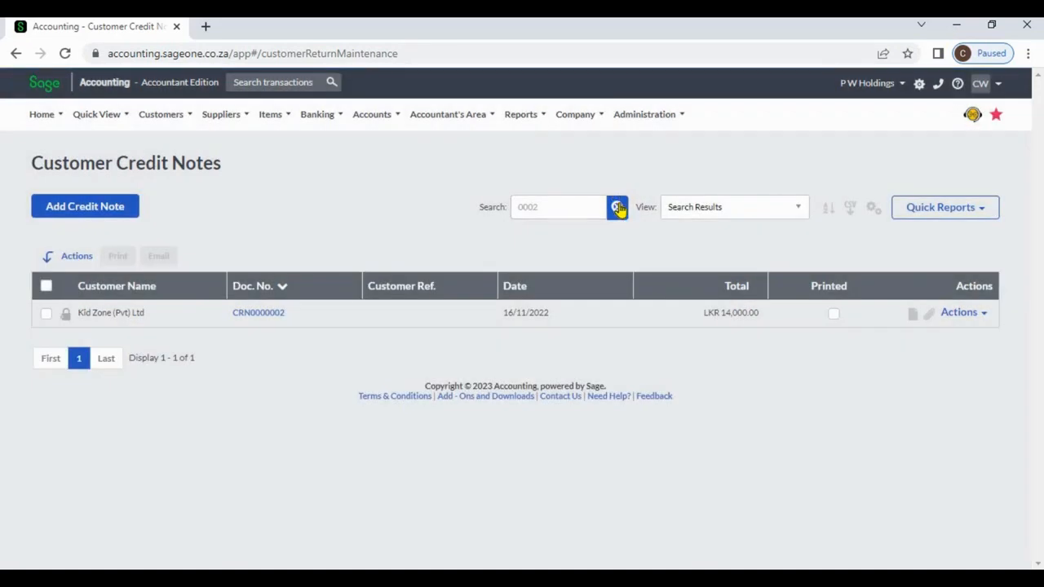
pyautogui.click(617, 208)
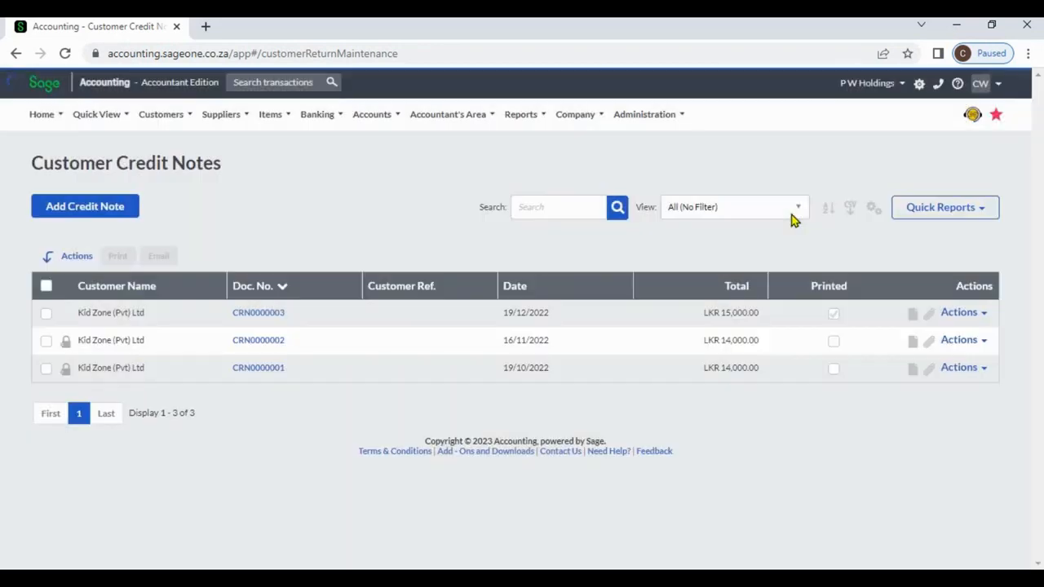
# Step: Filter the credit notes to those dated this month and restore the All (No Filter) view
pyautogui.click(793, 213)
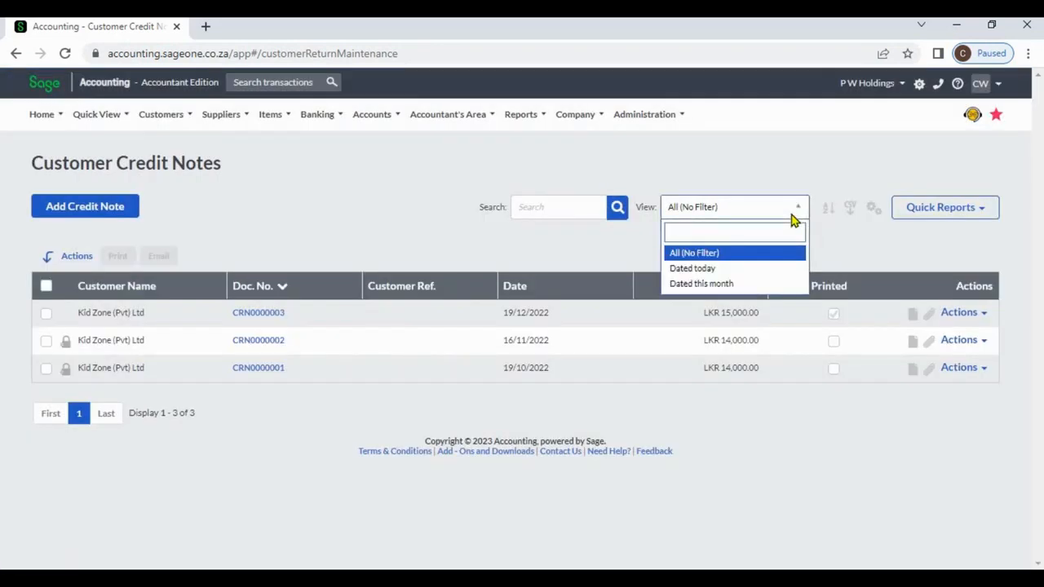
pyautogui.click(755, 283)
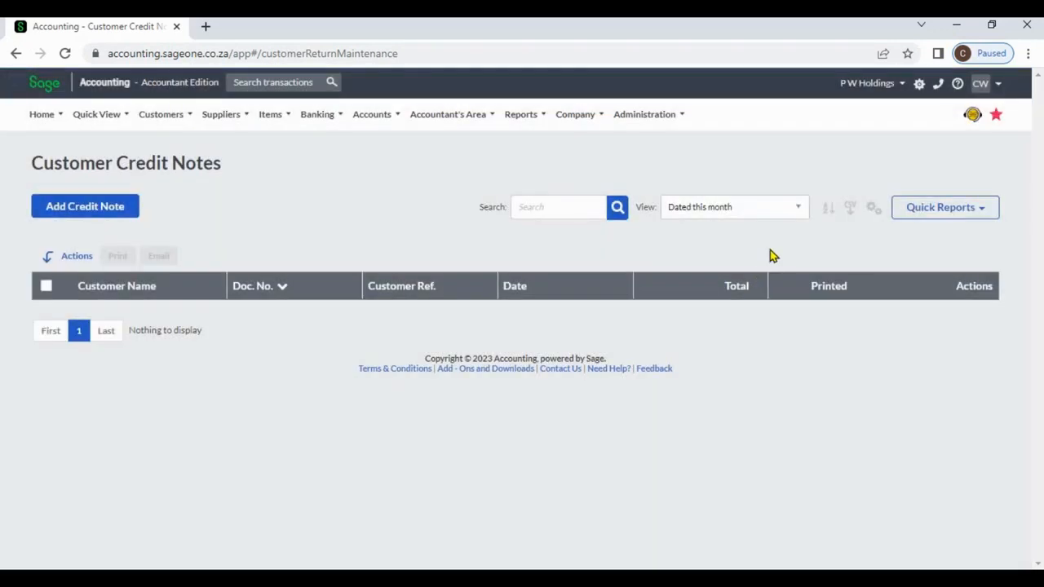
pyautogui.click(770, 214)
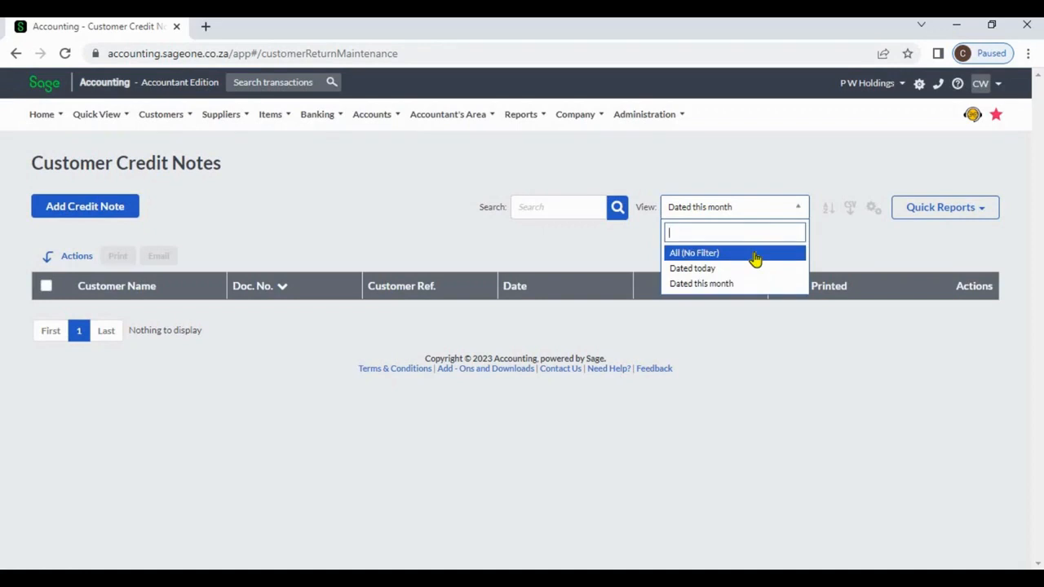
pyautogui.click(755, 256)
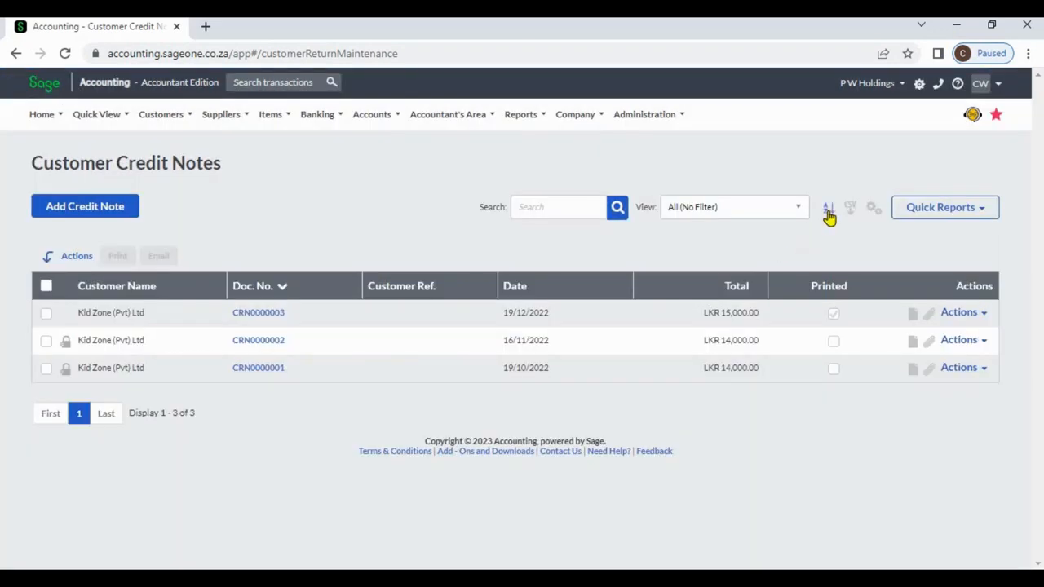
# Step: Add a second level in the multi-column sorting options and cancel without sorting
pyautogui.click(828, 214)
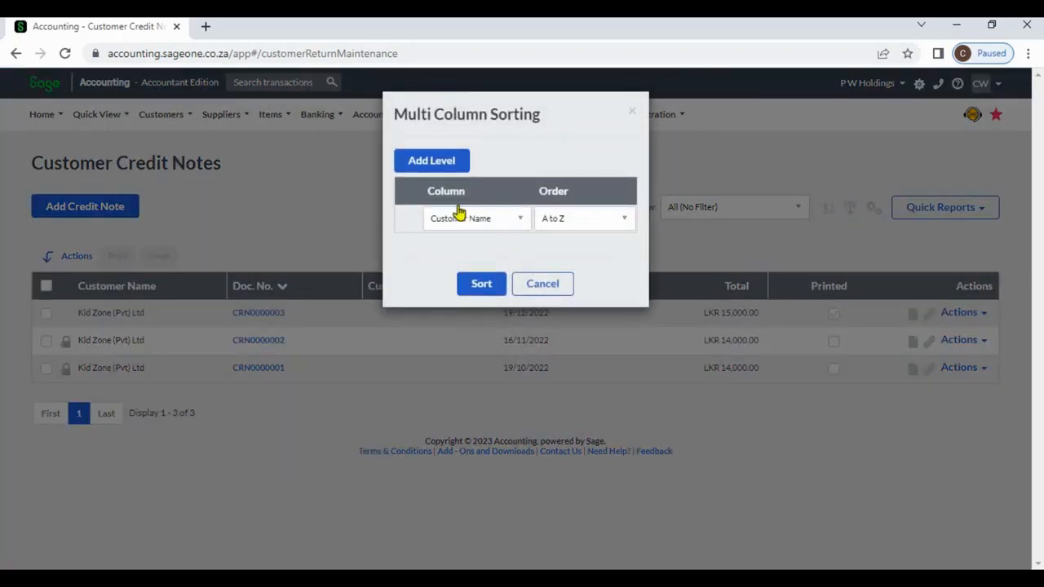
pyautogui.click(447, 161)
pyautogui.click(542, 310)
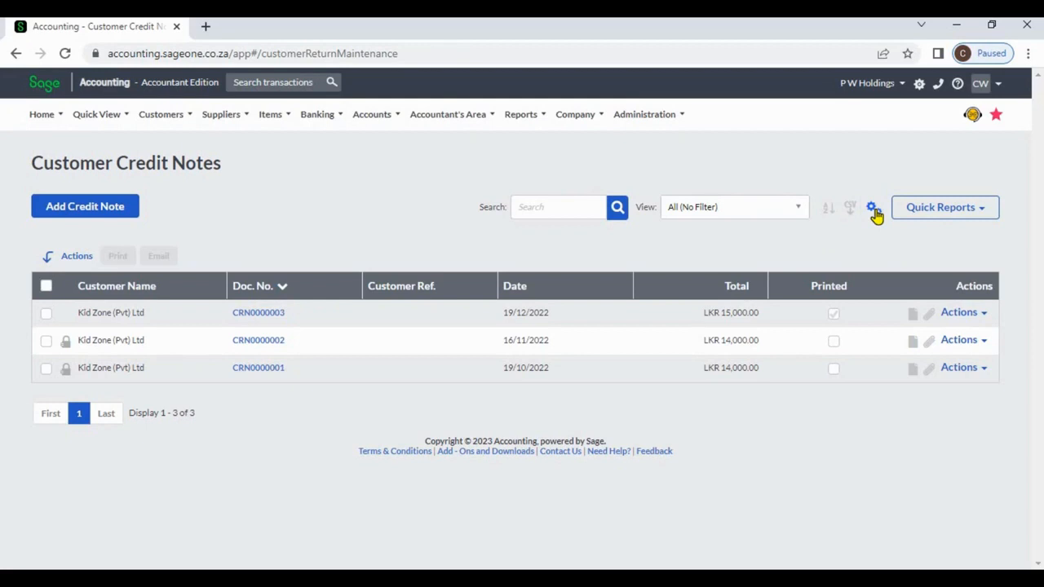
# Step: Open the grid customisation, toggle the Date column off and back on, and cancel without saving
pyautogui.click(871, 209)
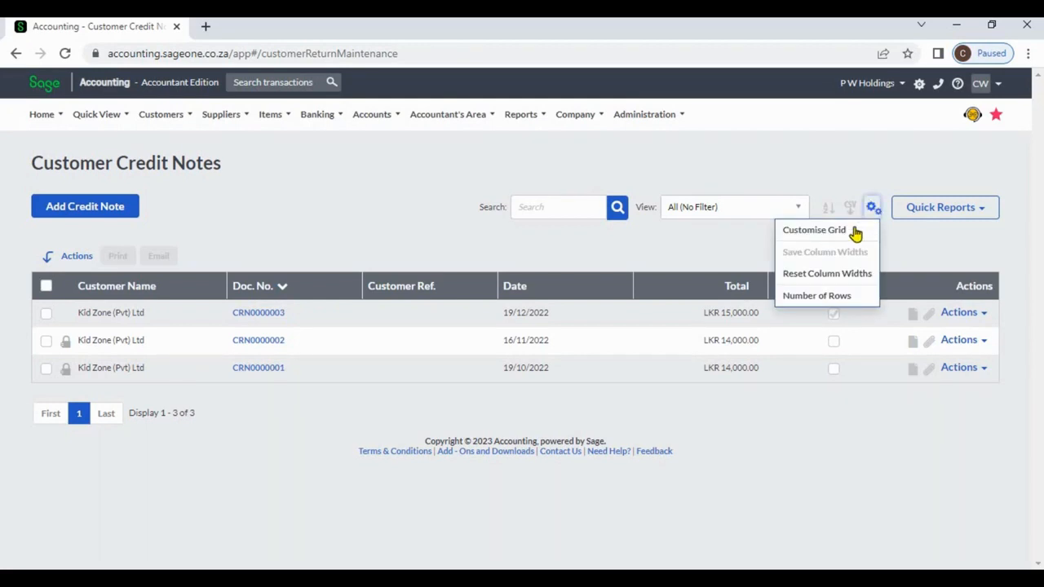
pyautogui.click(853, 231)
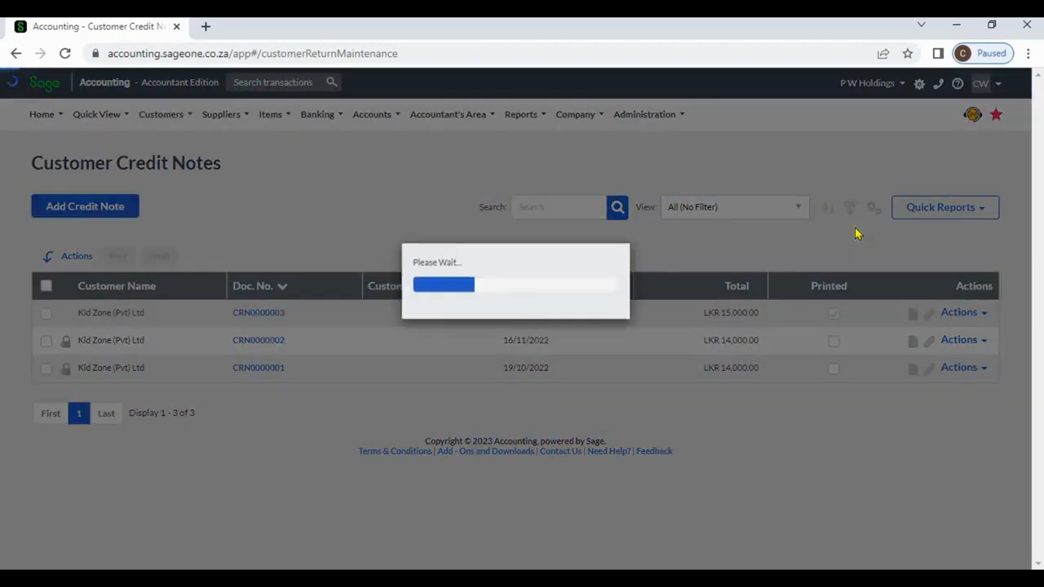
pyautogui.click(352, 208)
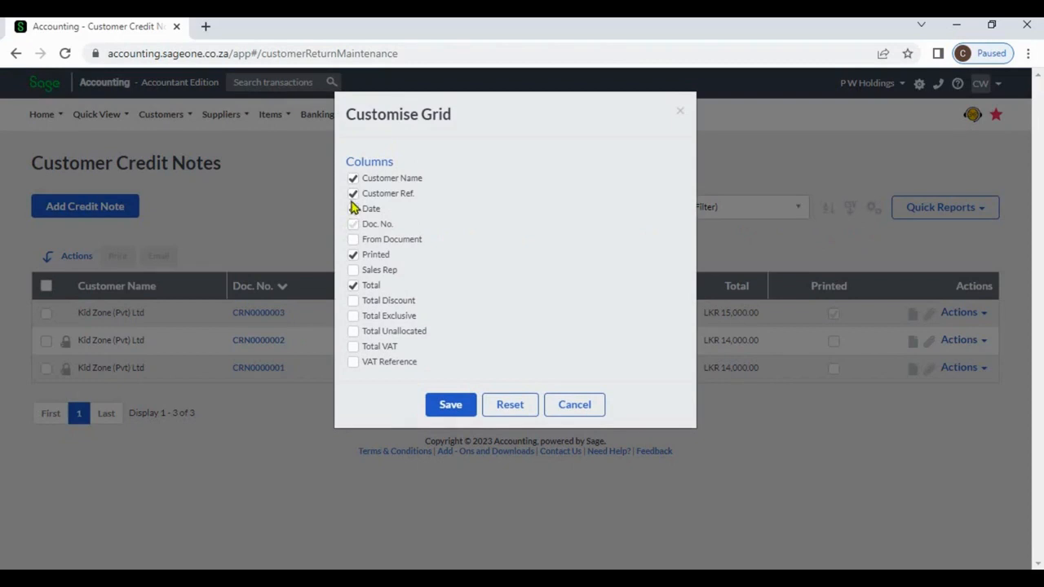
pyautogui.click(352, 209)
pyautogui.click(572, 405)
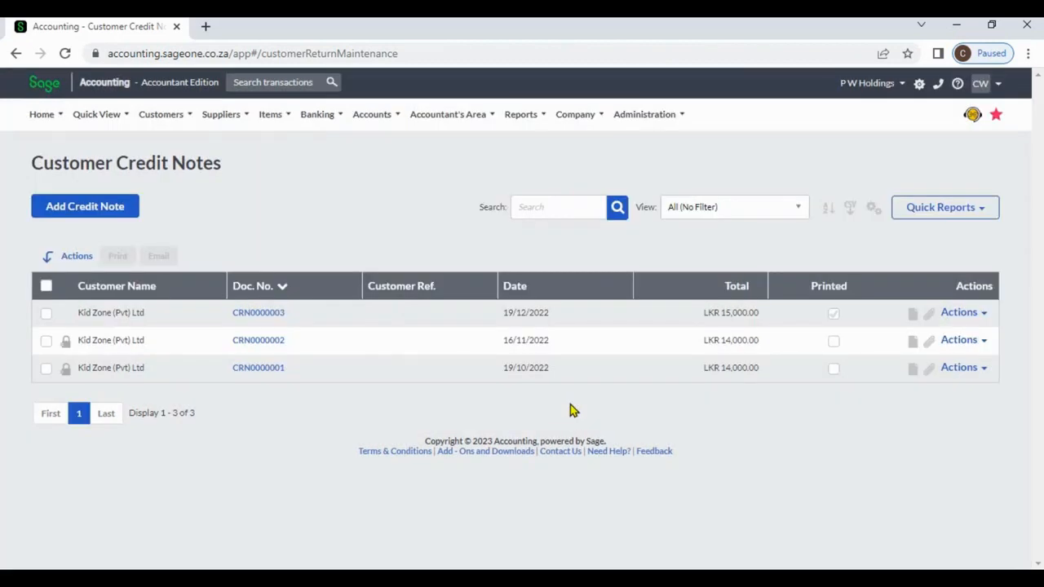
# Step: Sort the credit notes by customer name, and re-sort them by document number in descending order
pyautogui.click(158, 293)
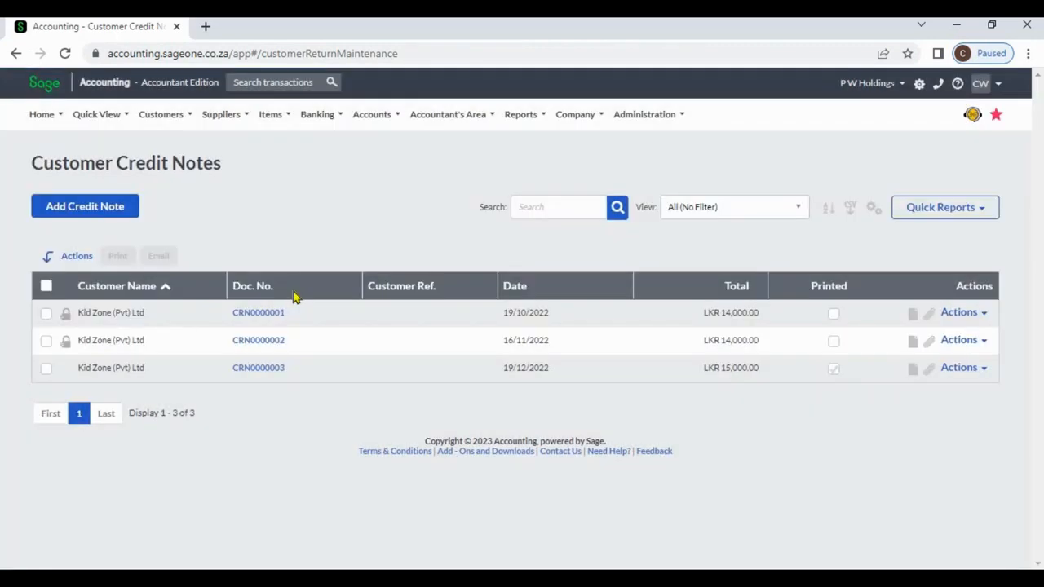
pyautogui.click(293, 294)
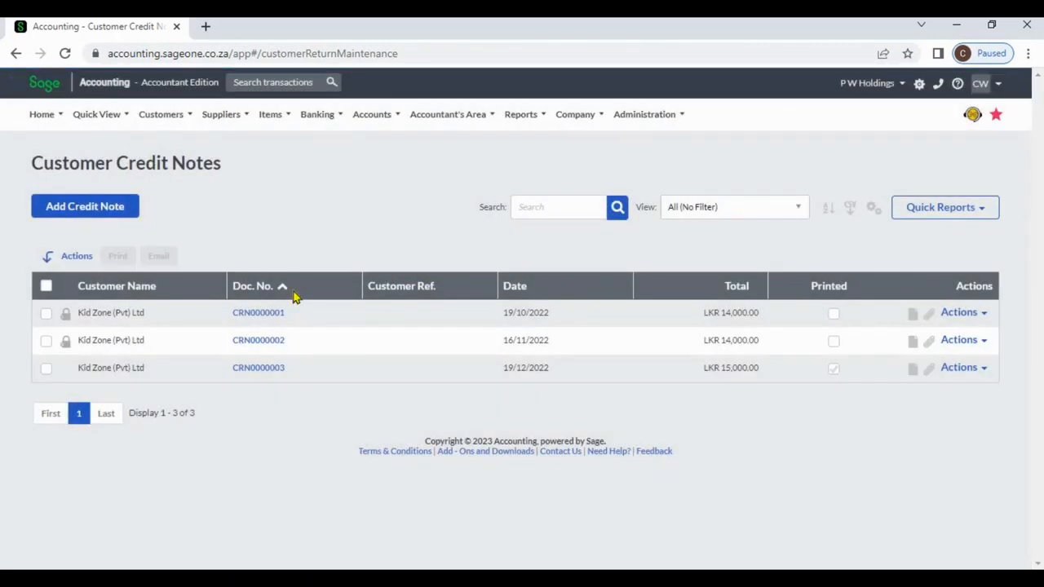
pyautogui.click(294, 294)
# Step: View the history of credit note CRN0000003 and close it
pyautogui.click(983, 318)
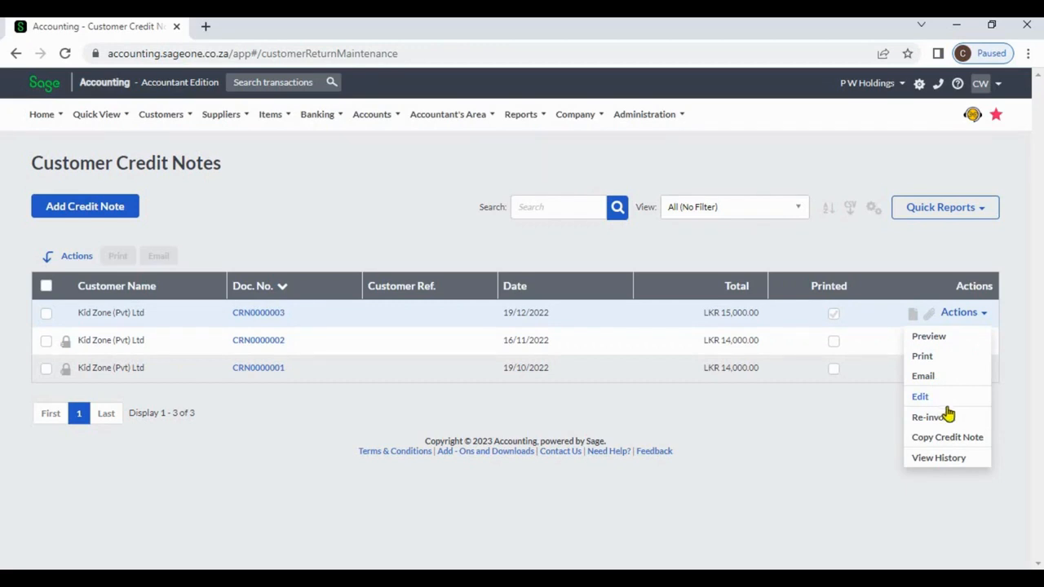
pyautogui.click(958, 461)
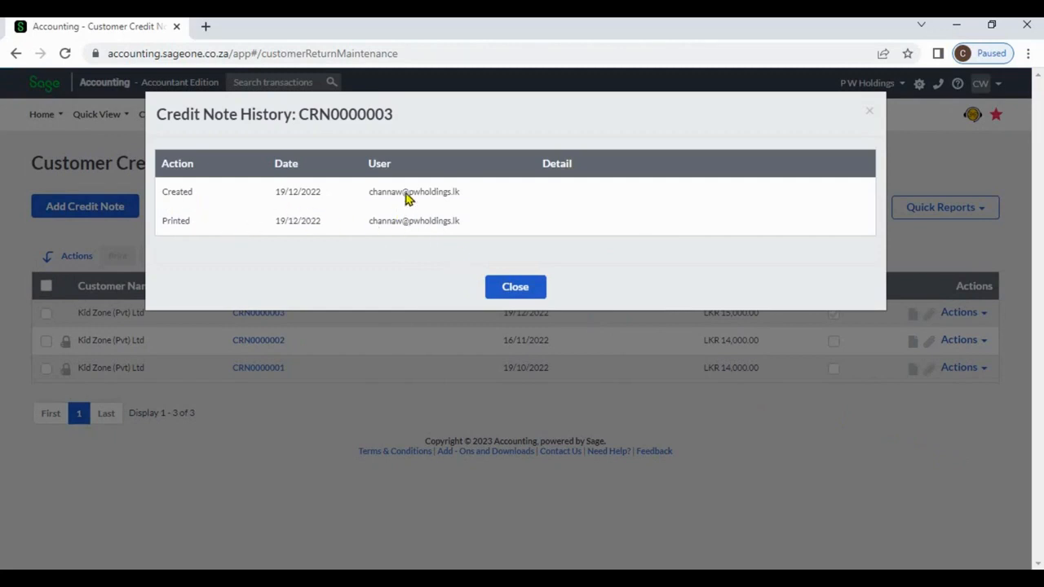
pyautogui.click(538, 287)
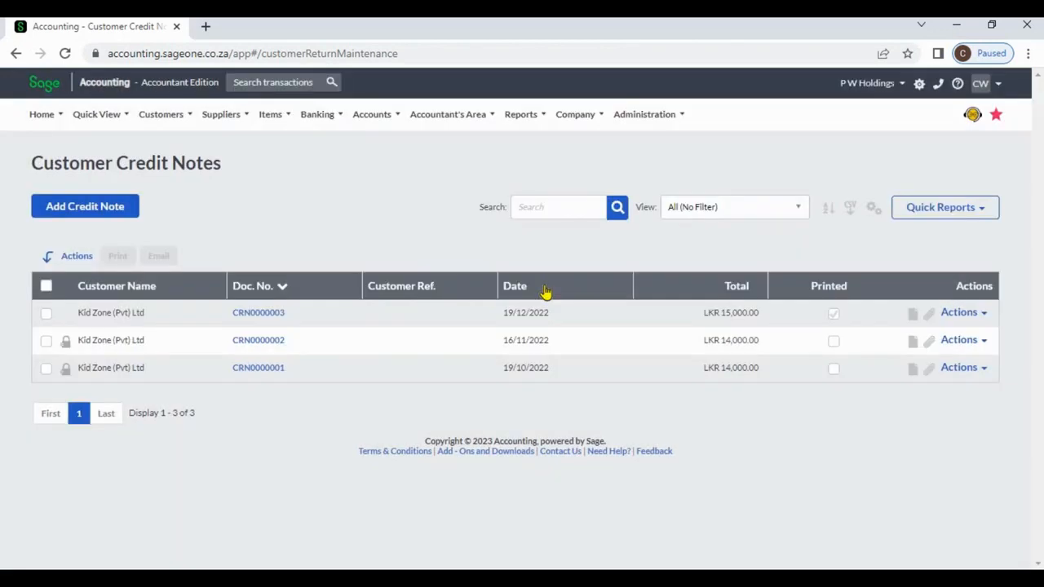